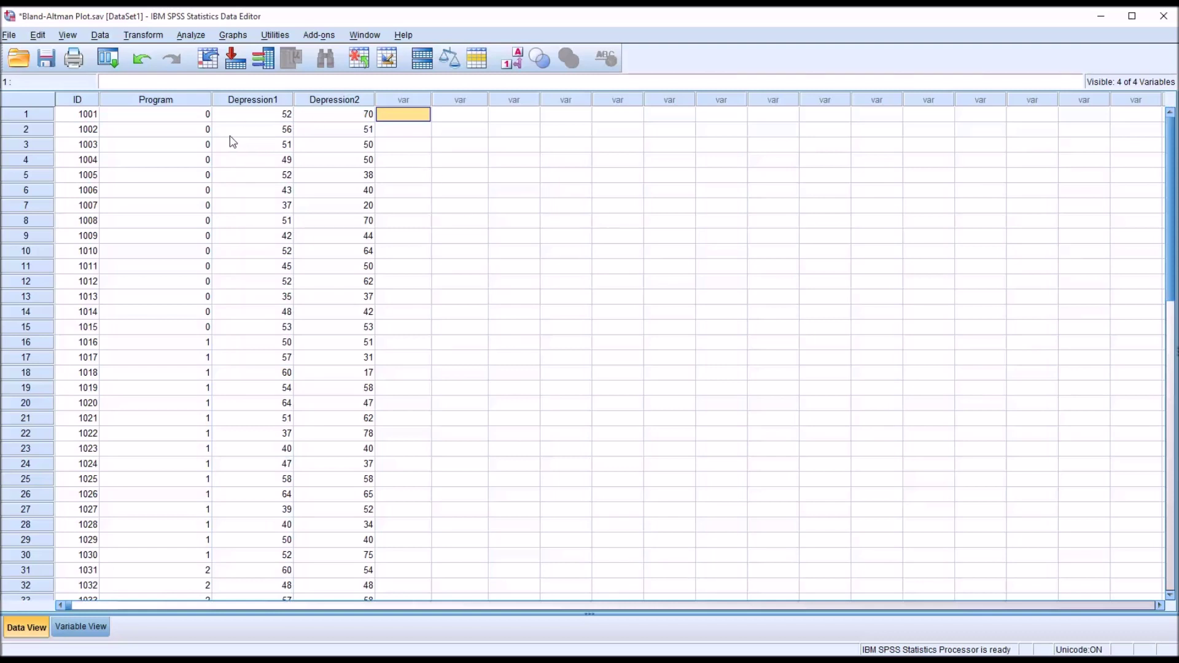
- Examine the Program variable with its value labels shown, and switch back to the numeric codes
click(78, 102)
click(138, 102)
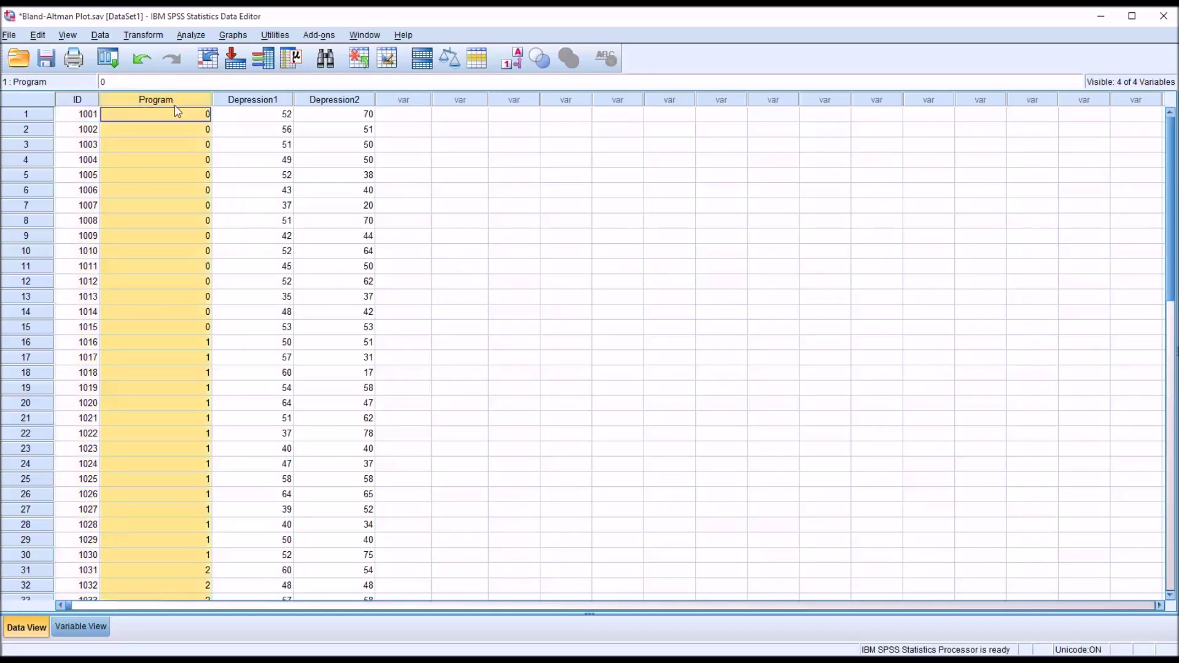
click(512, 64)
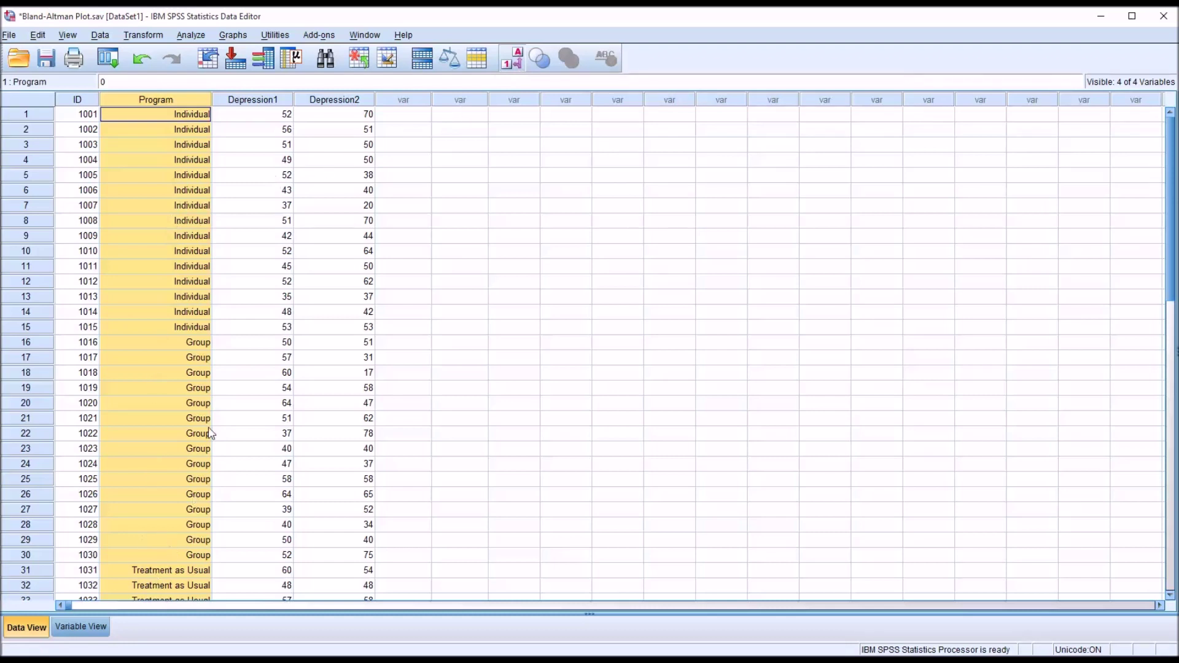
click(510, 64)
- Examine the Depression1 and Depression2 score columns and compare the paired scores of the first case
click(281, 116)
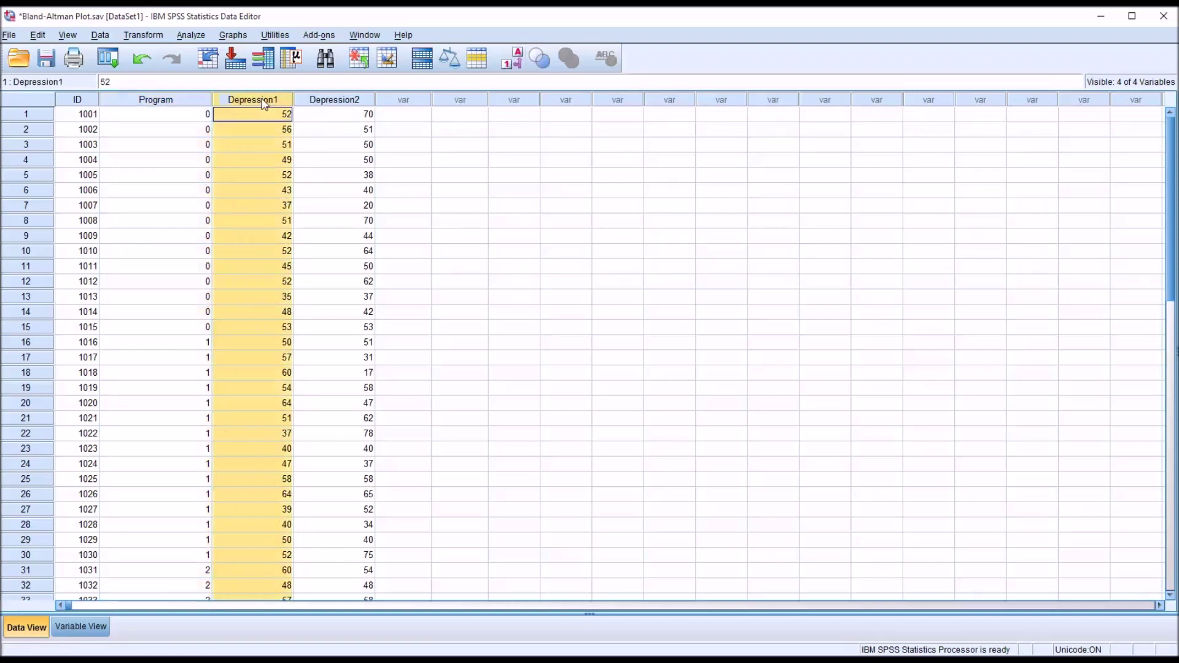
click(317, 101)
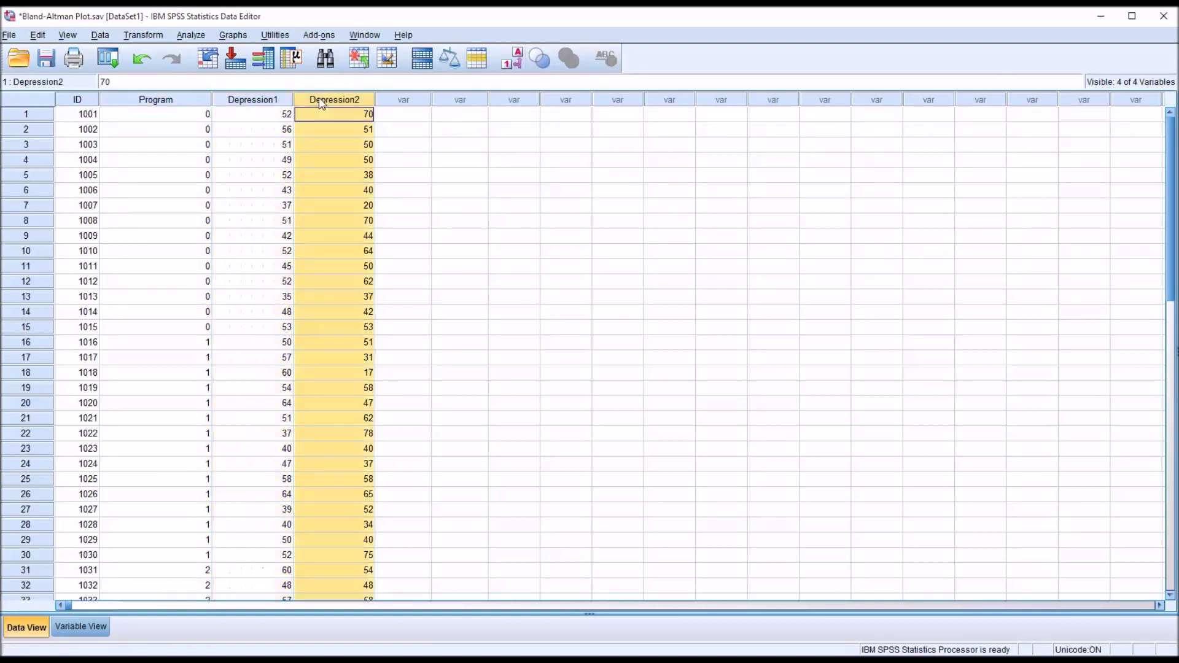
click(384, 116)
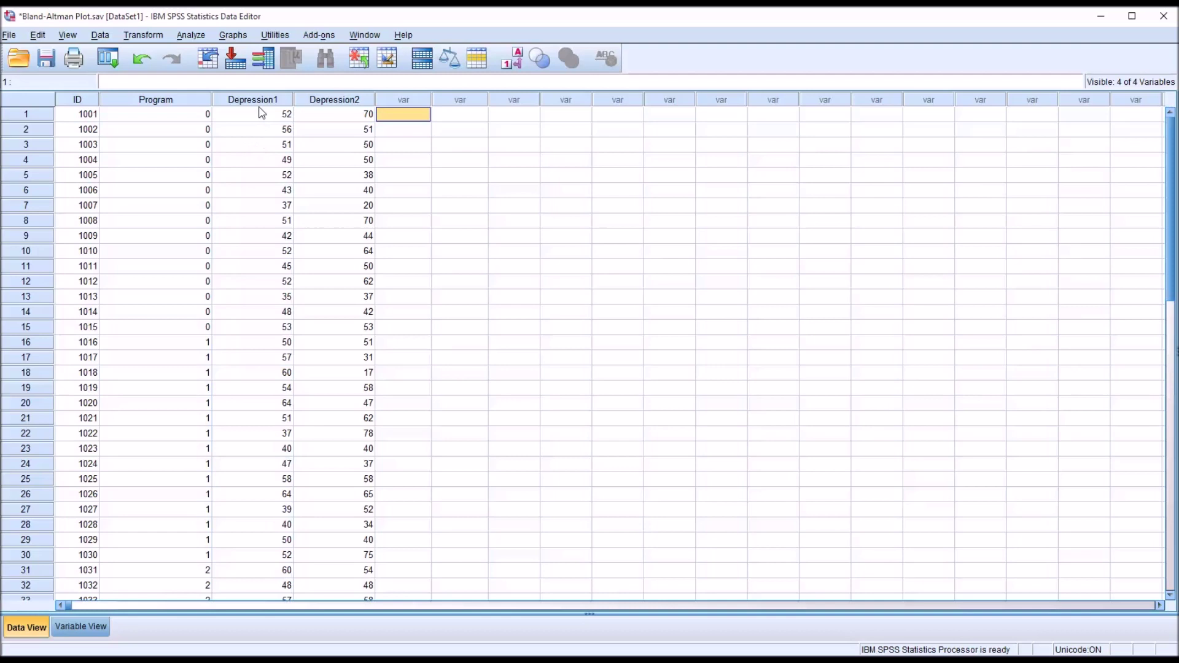
click(260, 101)
click(328, 103)
click(286, 103)
click(316, 101)
click(382, 117)
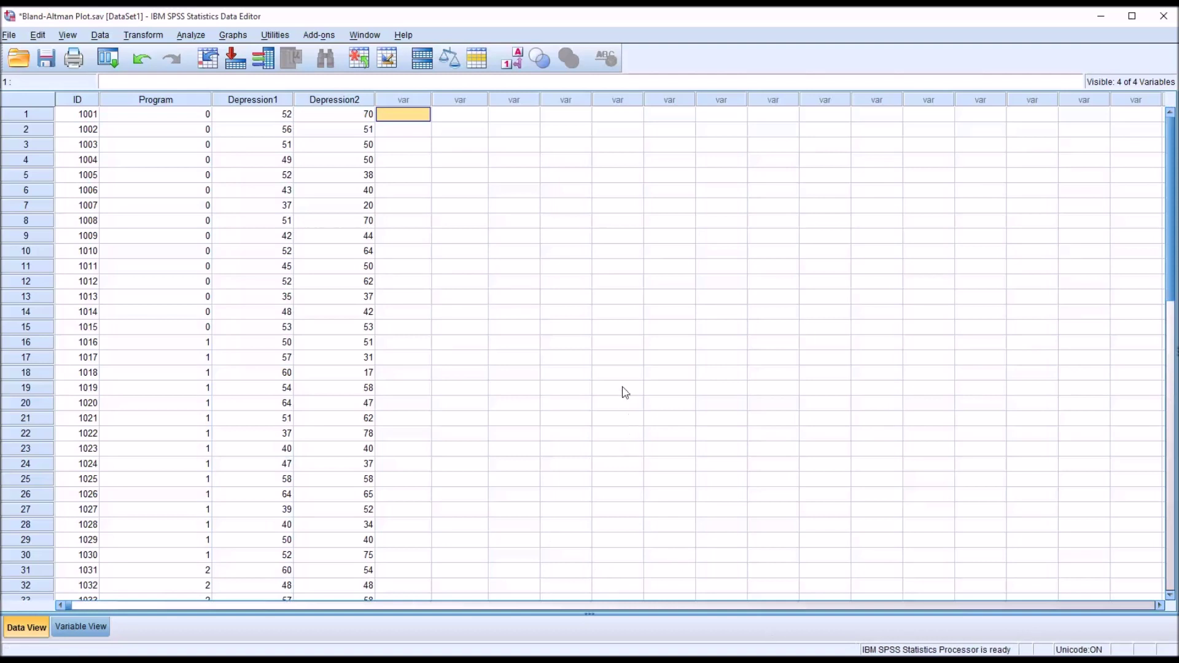
click(260, 105)
click(312, 103)
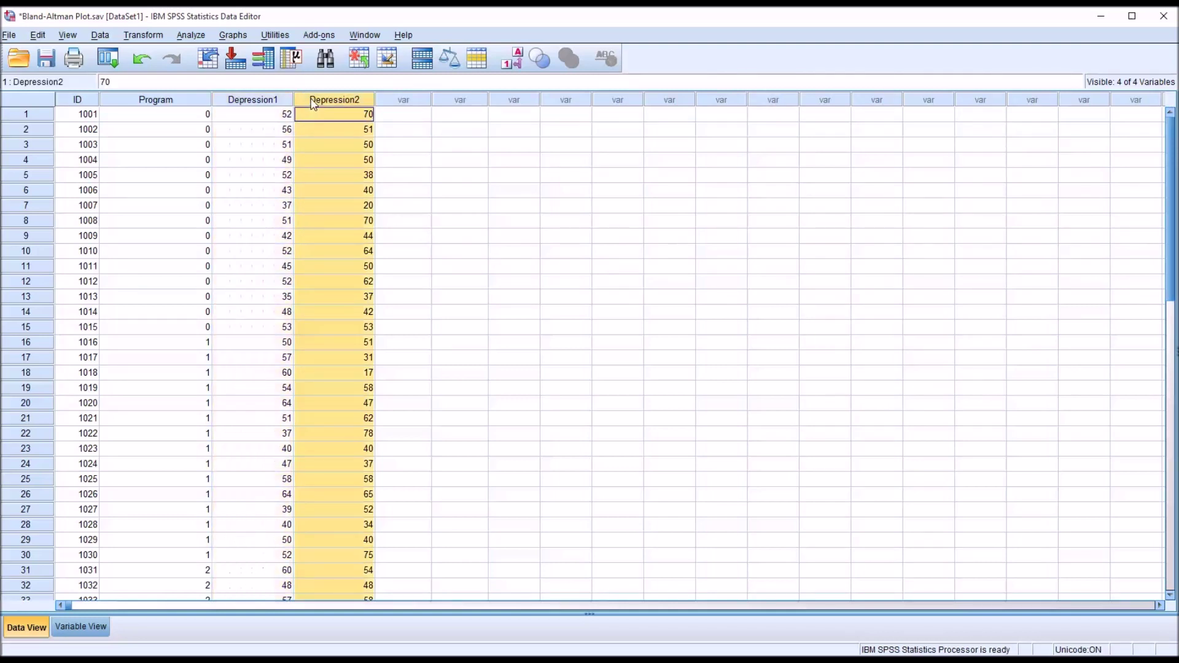
click(381, 116)
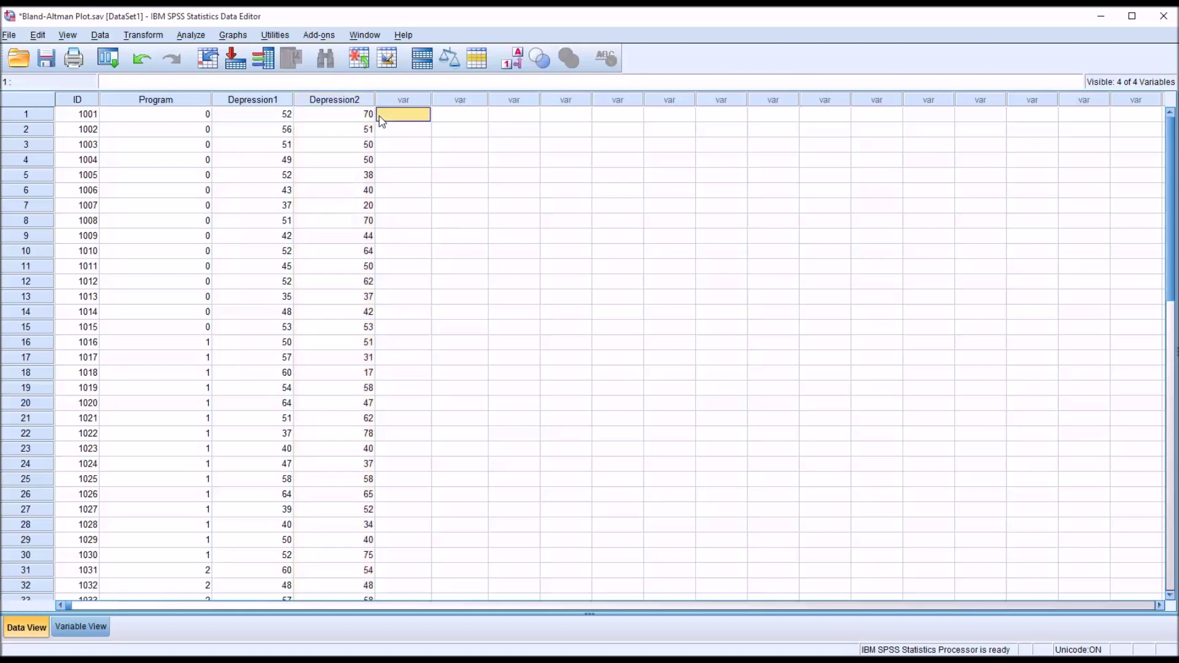
drag(286, 116, 301, 118)
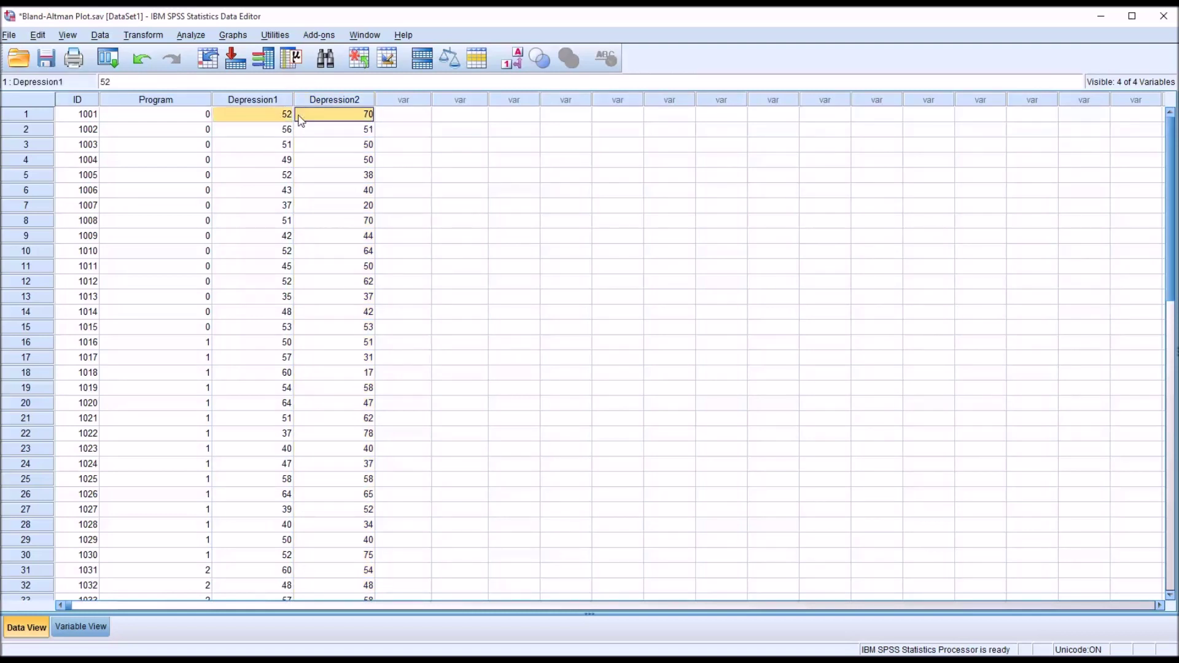
click(391, 118)
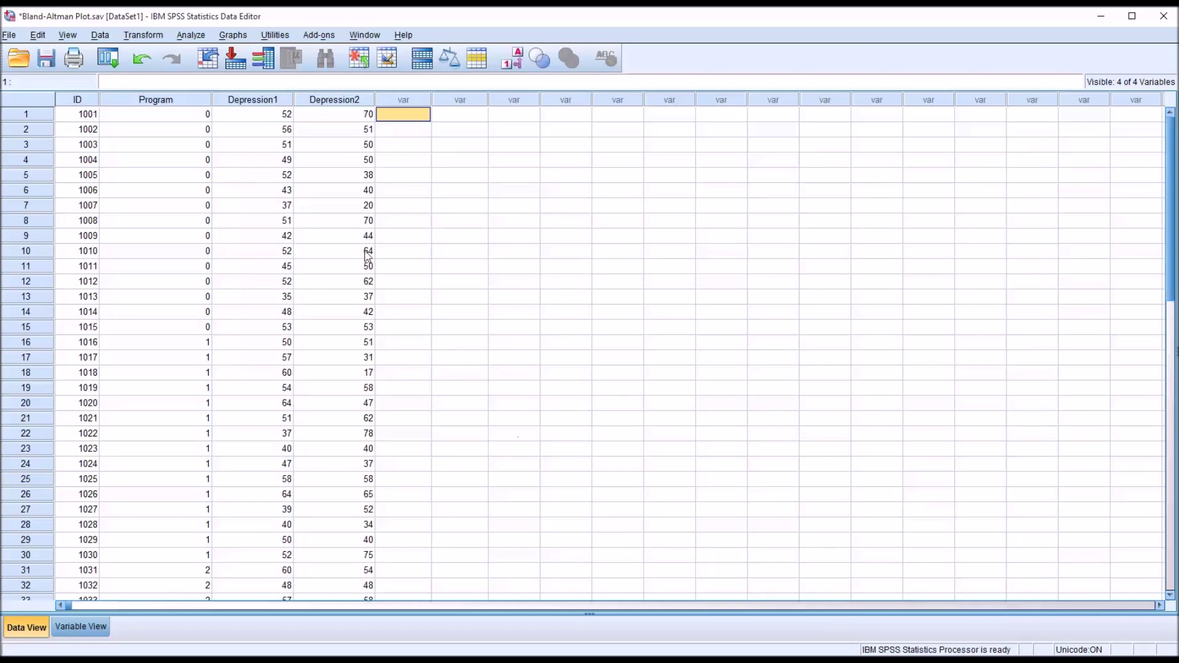
- Compute a new variable named difference as Depression1 - Depression2 and return to the data set
click(145, 35)
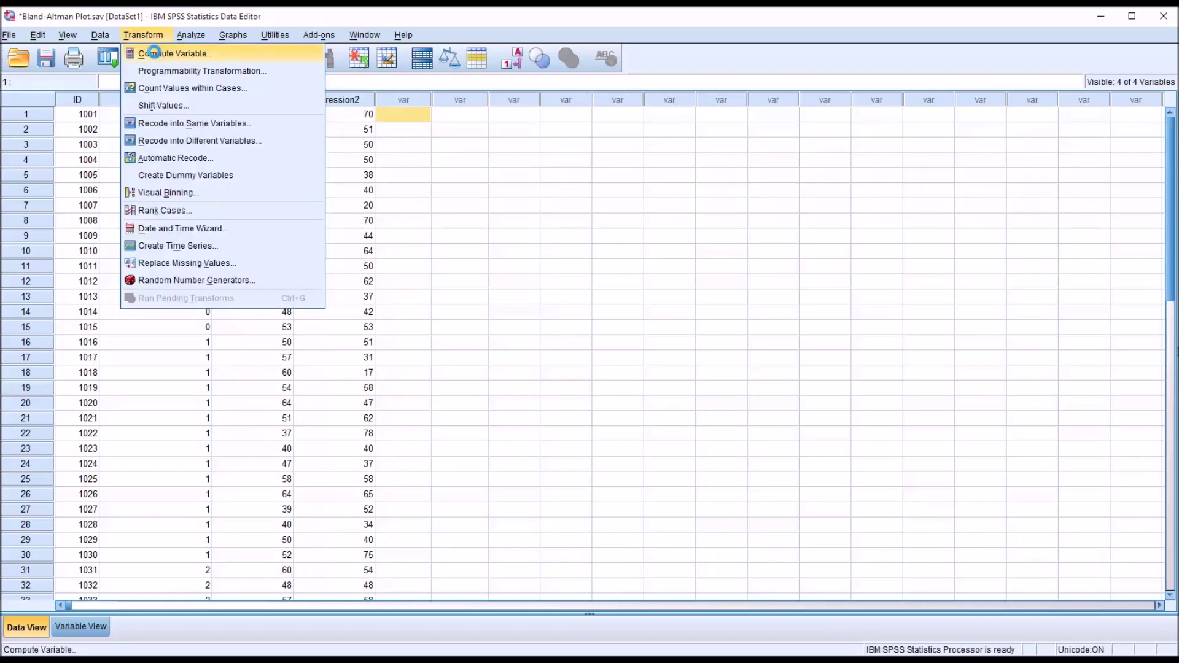
click(153, 53)
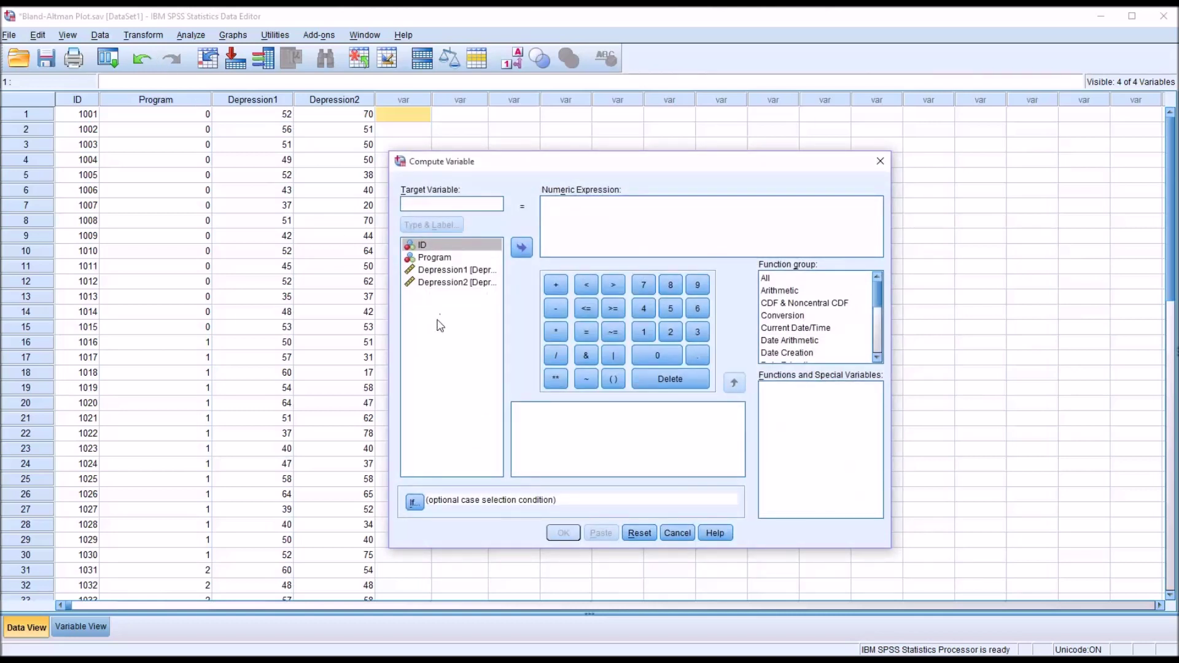
text(difference)
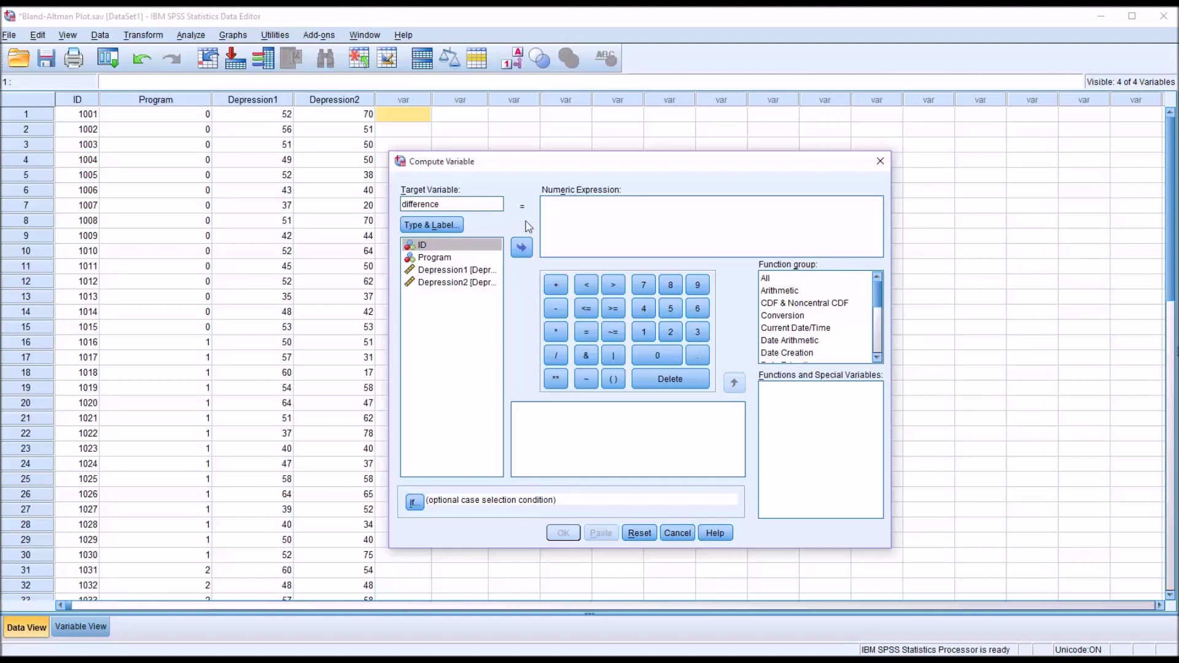
click(555, 209)
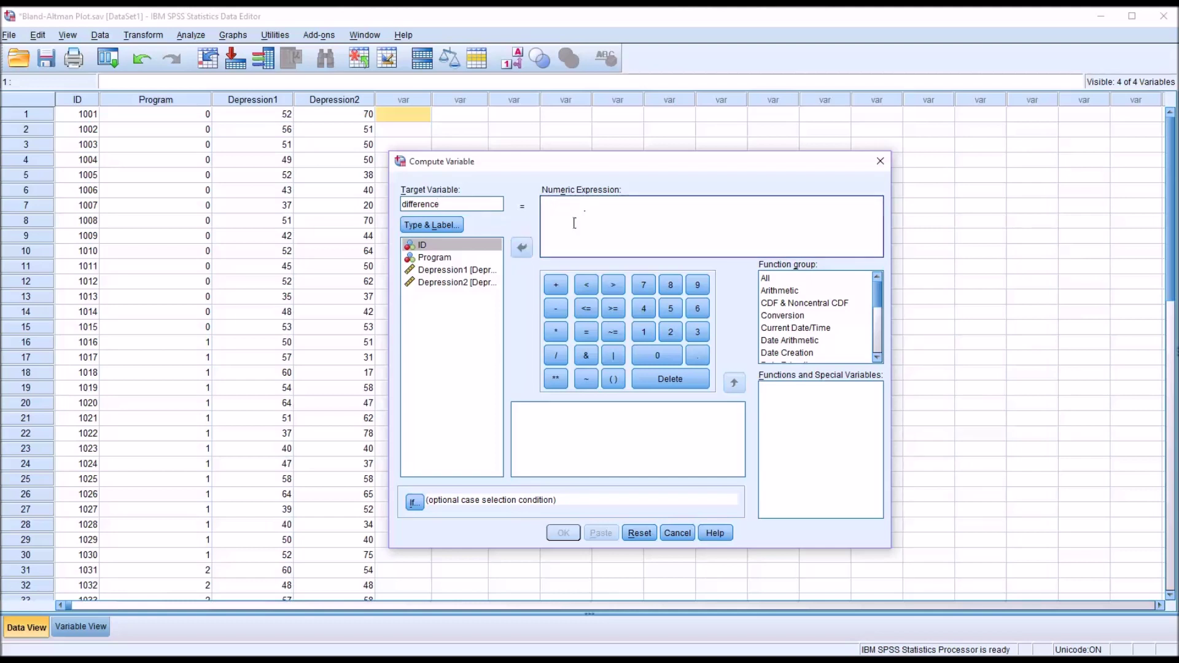
click(458, 272)
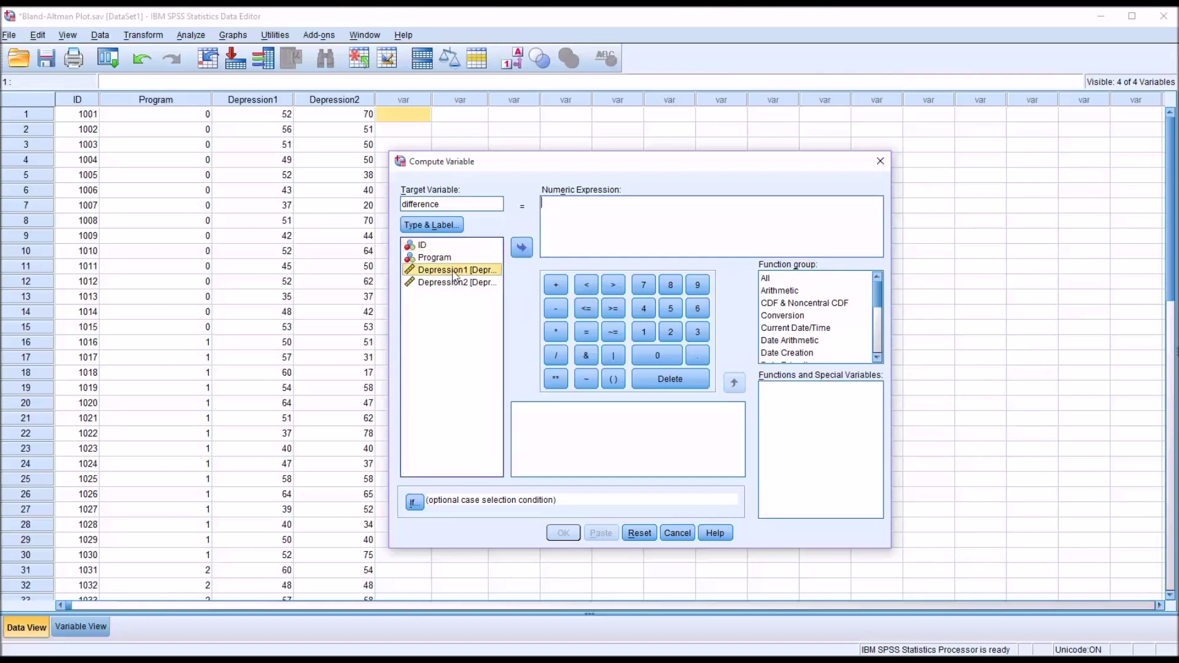
click(521, 247)
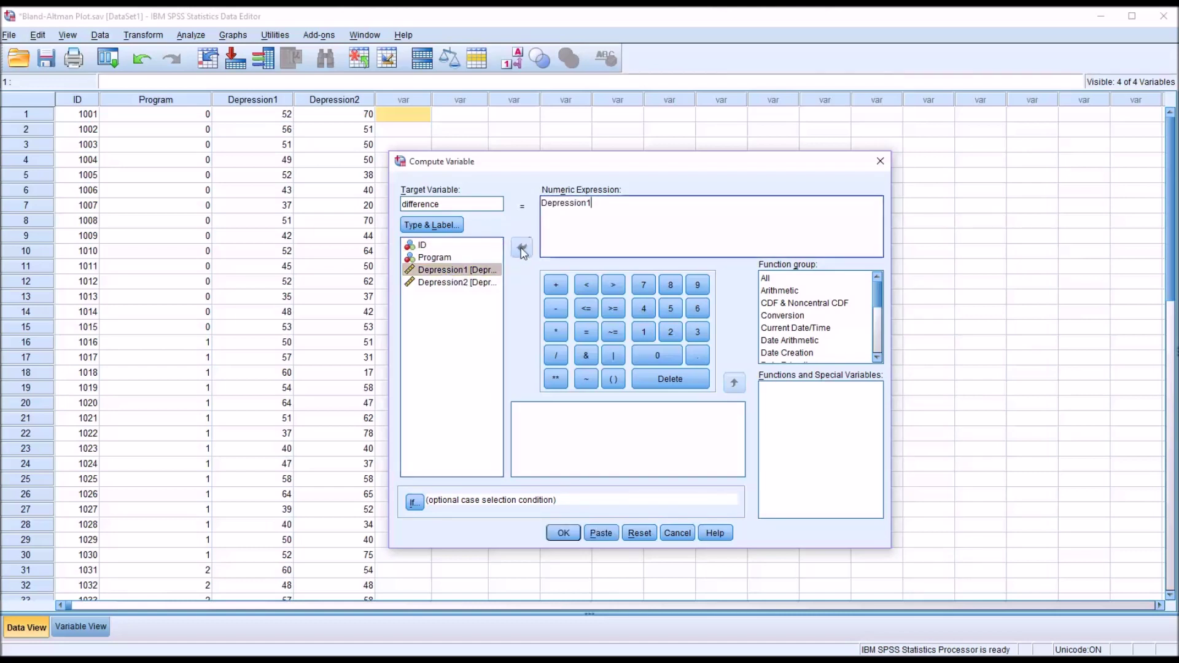
click(556, 309)
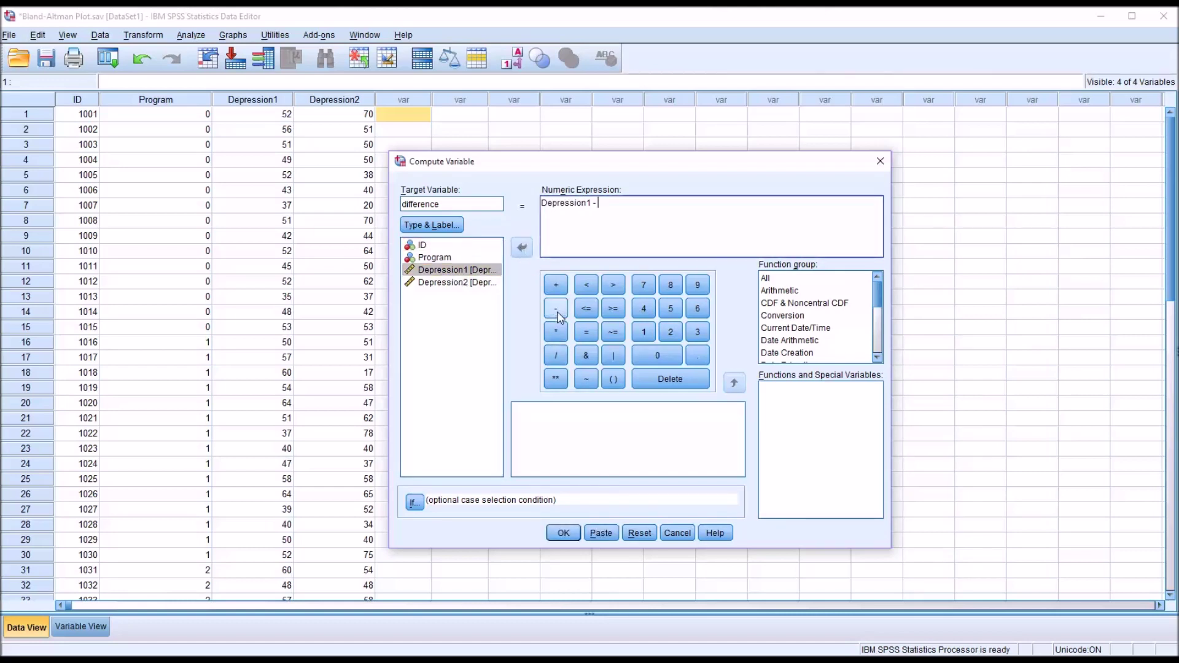
click(462, 283)
double_click(462, 283)
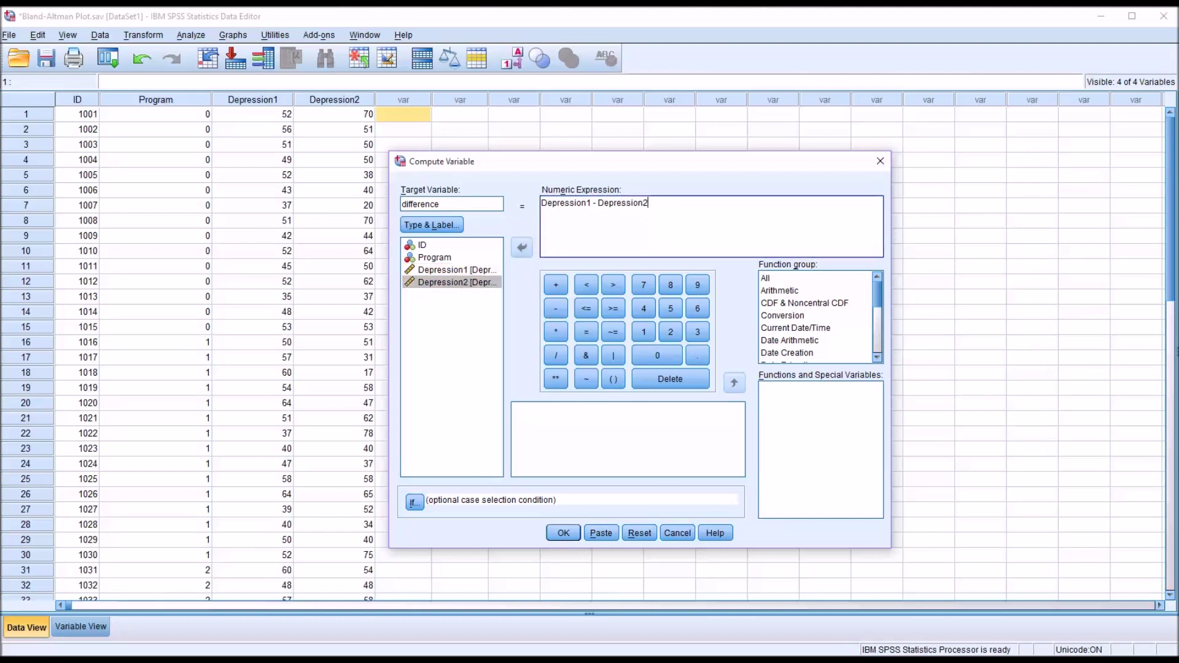
click(562, 533)
drag(627, 74, 689, 63)
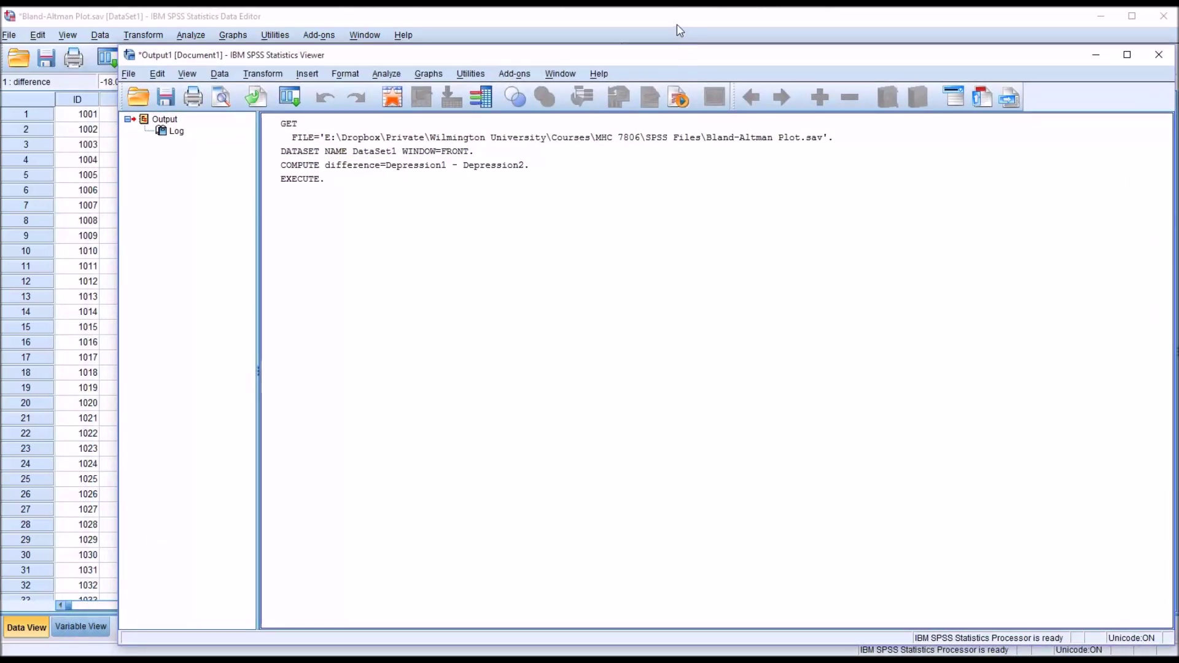
click(680, 30)
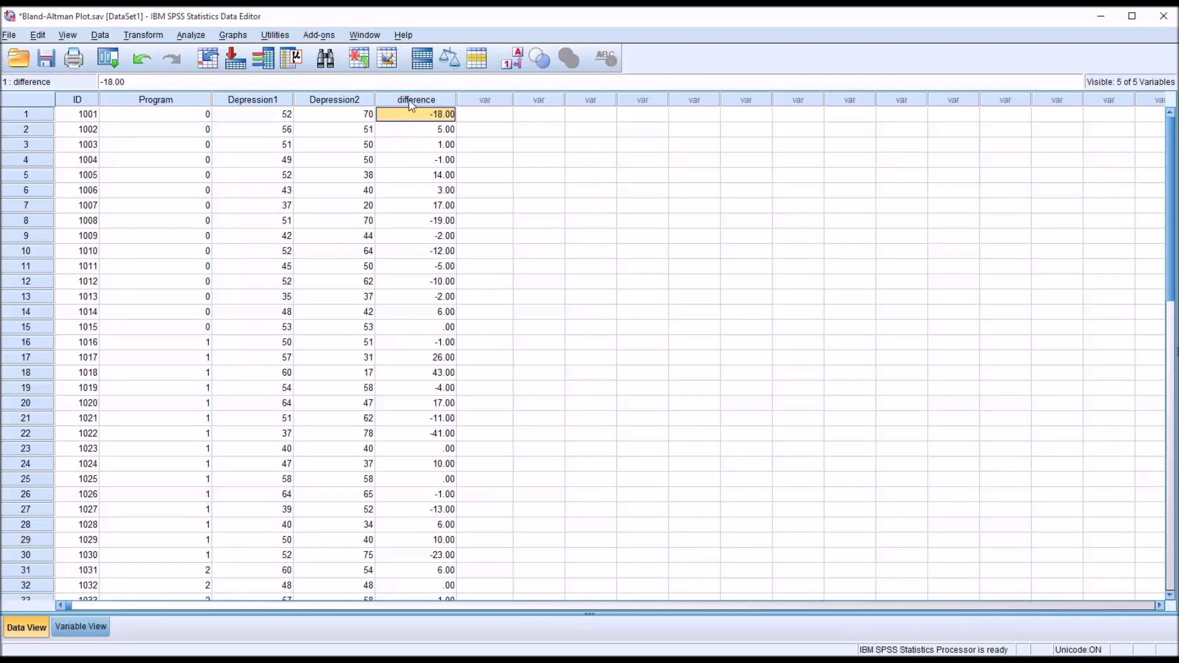
- Check the first case's difference value against its Depression1 and Depression2 scores
click(280, 118)
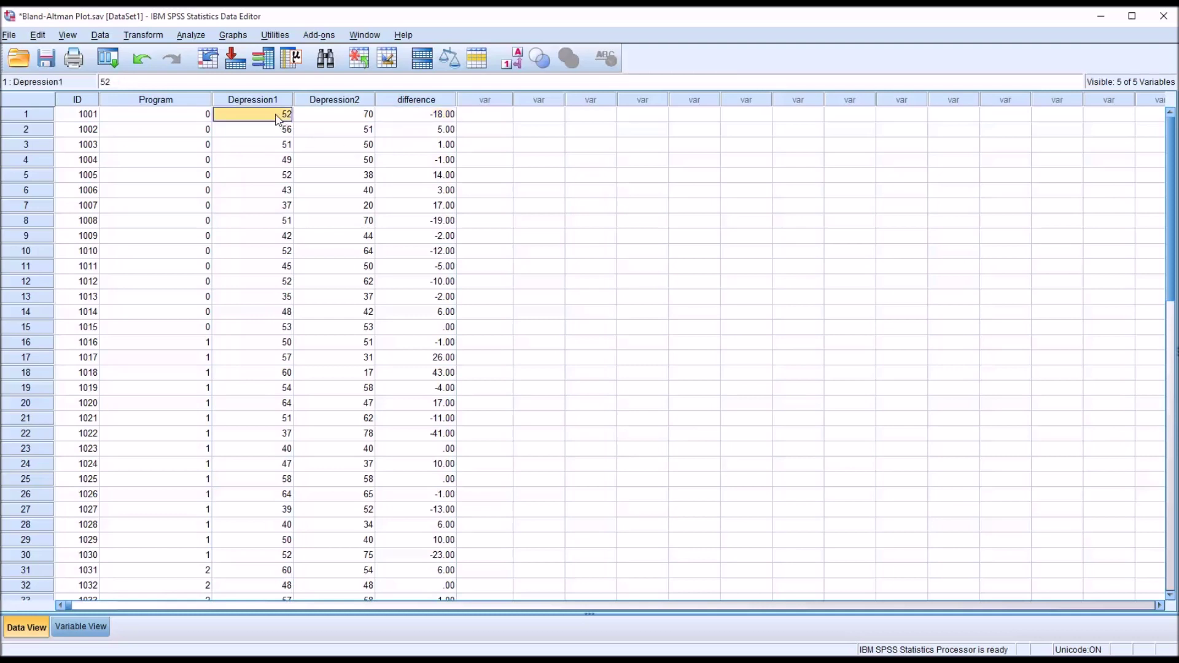
click(304, 118)
click(408, 119)
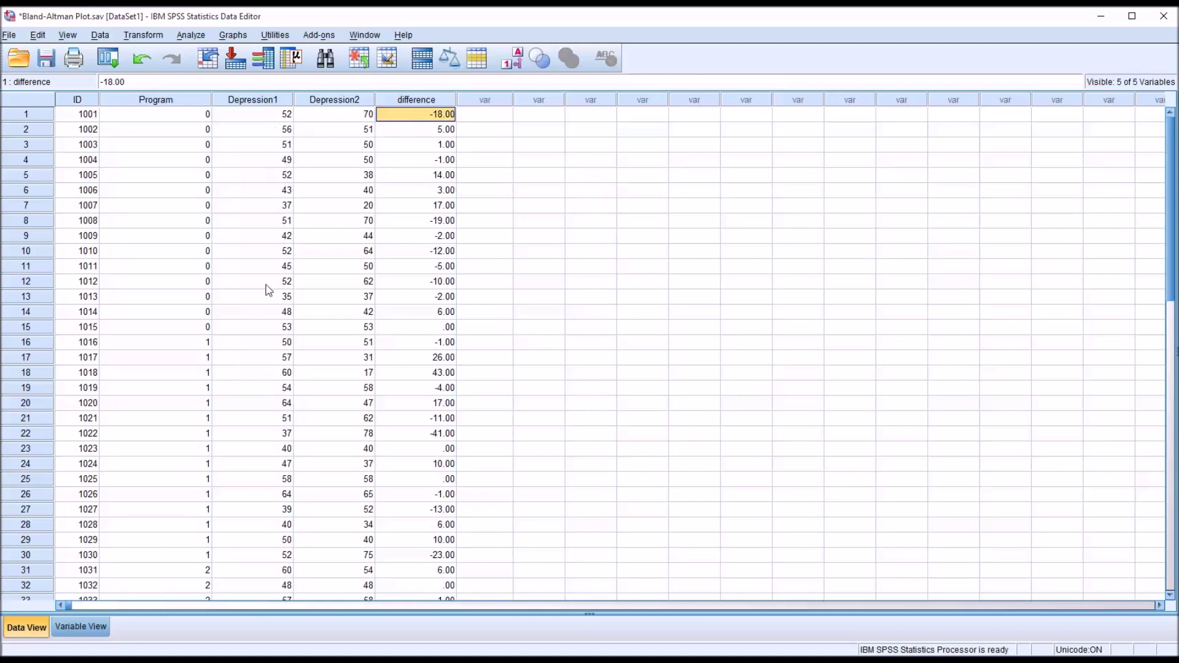
- Start another variable computation with the target variable mean and clear the previous numeric expression
click(143, 36)
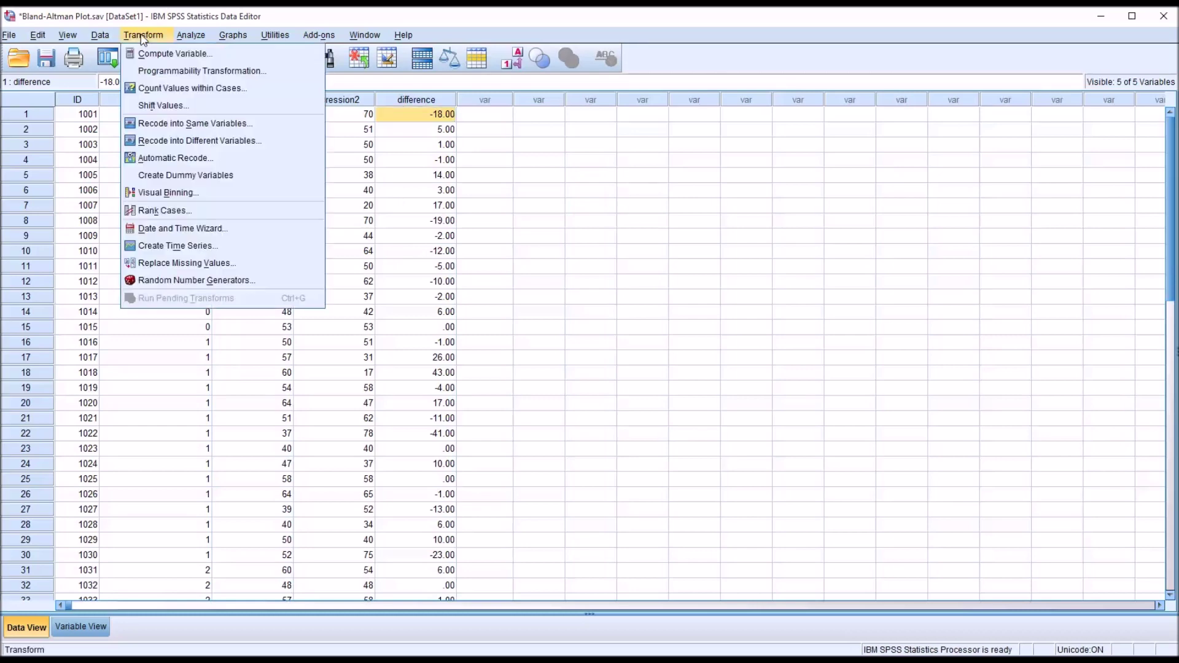
click(147, 52)
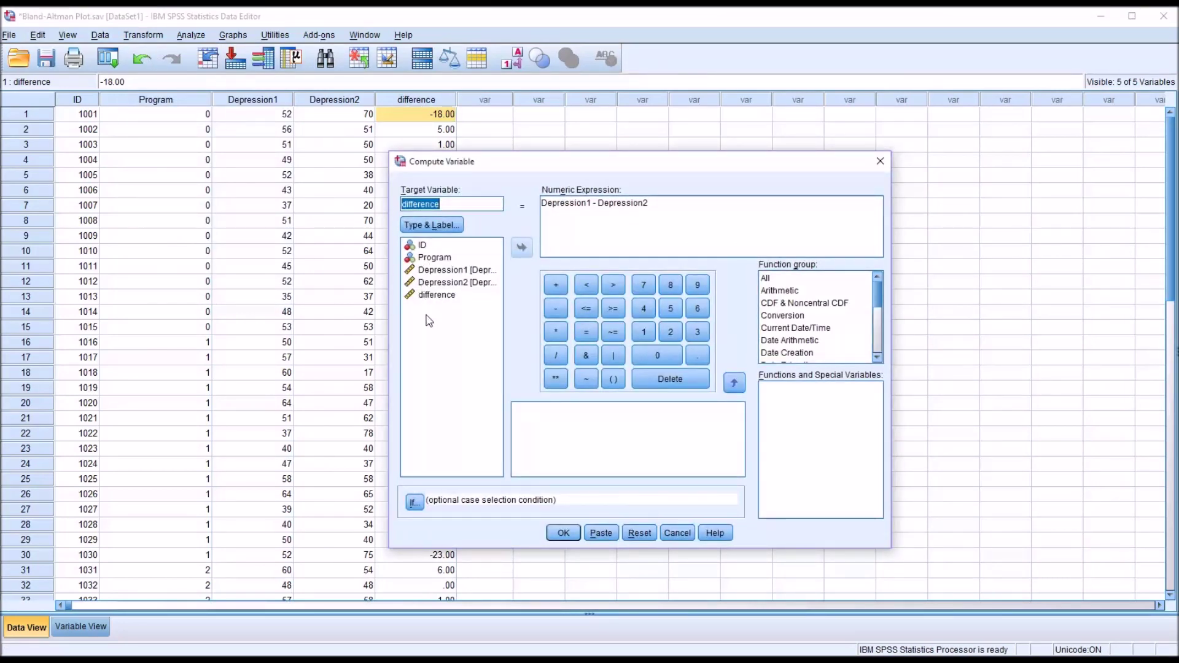
text(m)
triple_click(650, 205)
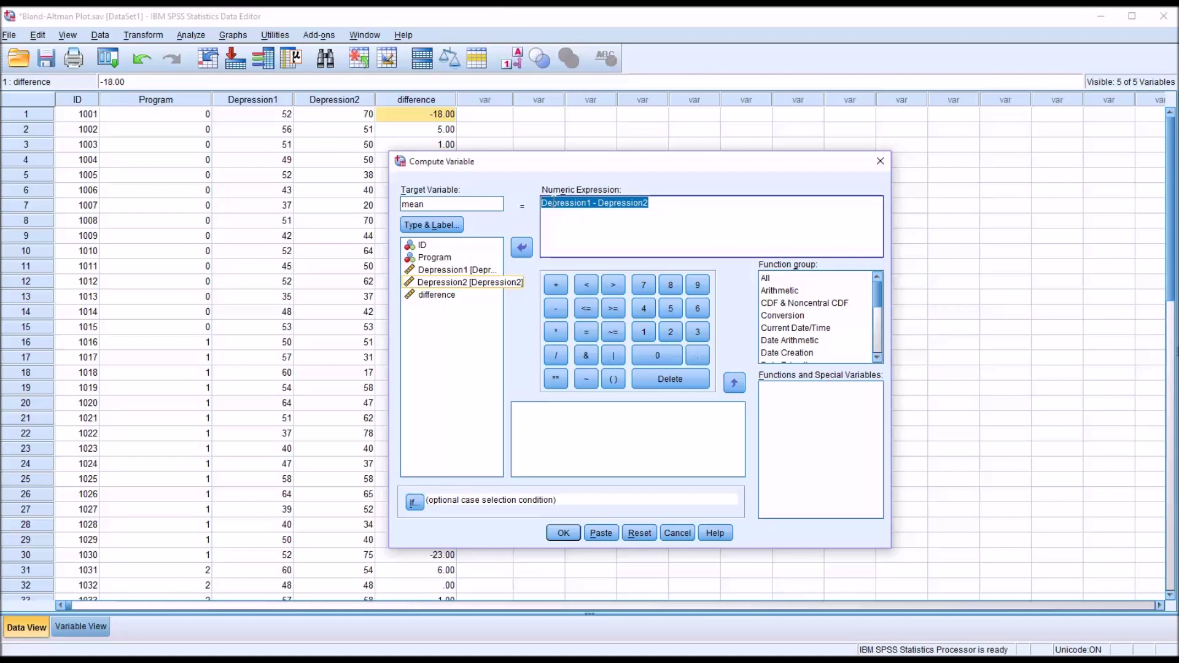
key(BackSpace)
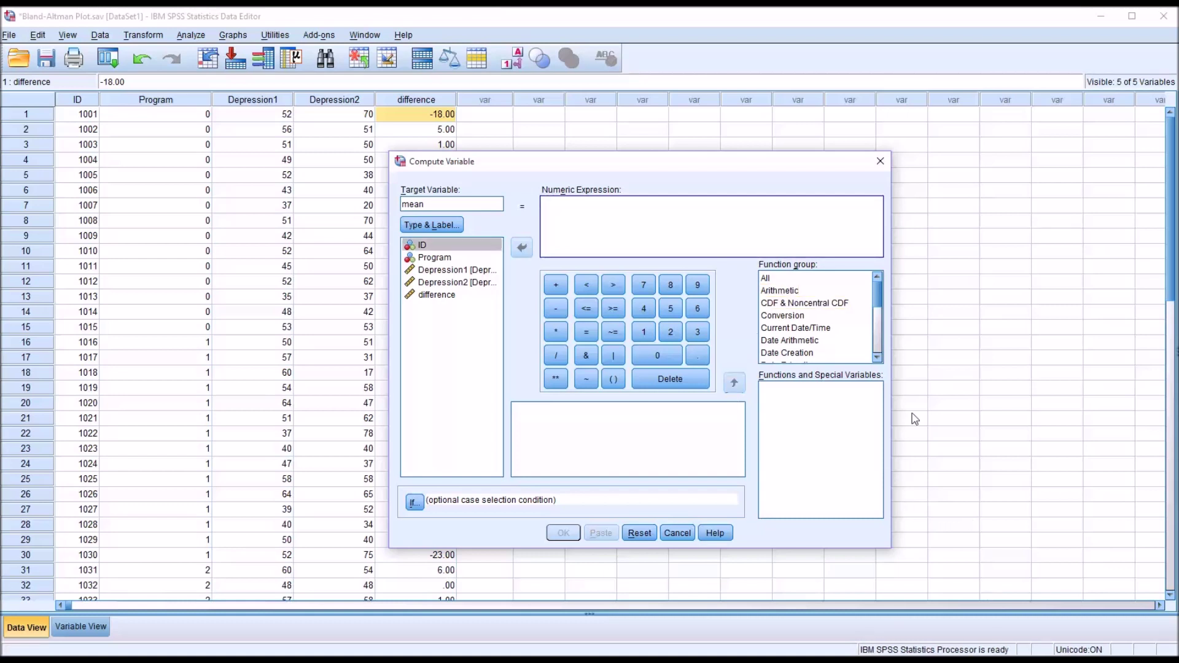
- Compute the target variable with the statistical function MEAN(Depression1,Depression2) and return to the data set
drag(879, 301, 877, 334)
click(826, 341)
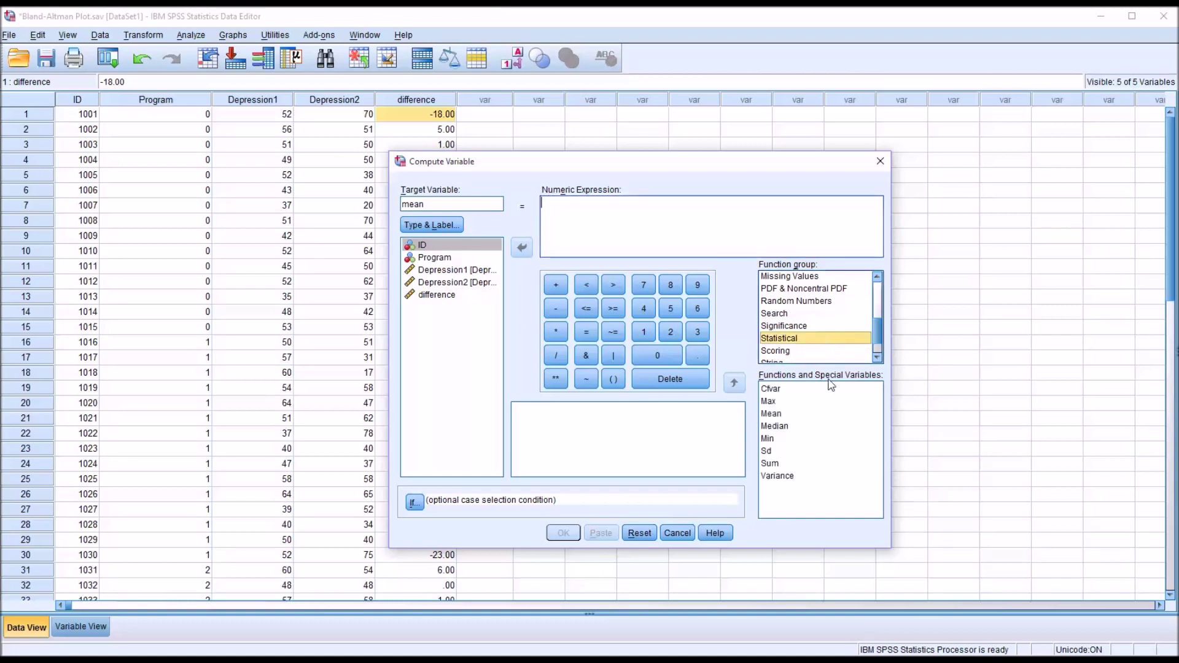
double_click(784, 414)
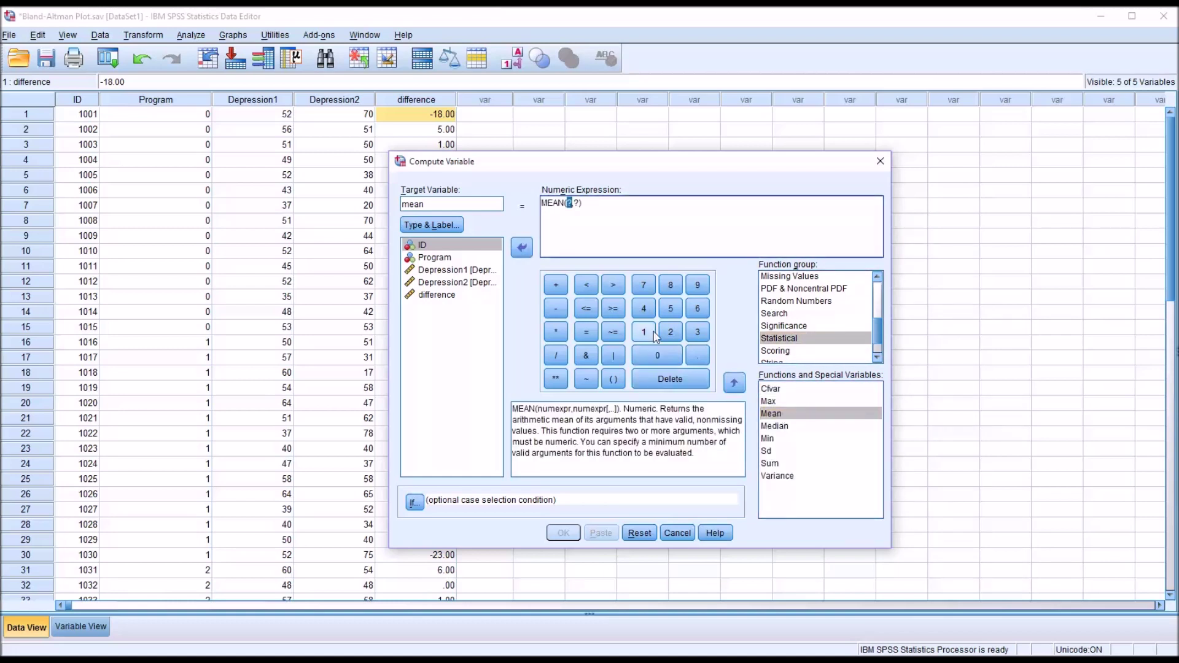
double_click(442, 270)
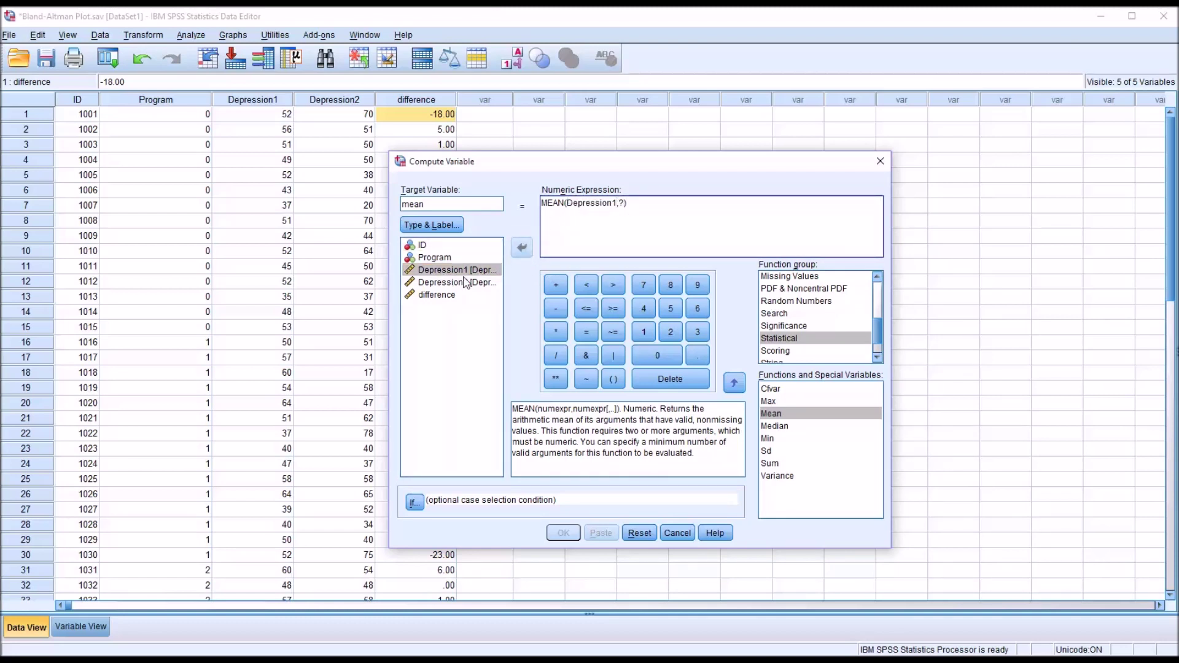
drag(445, 284, 622, 208)
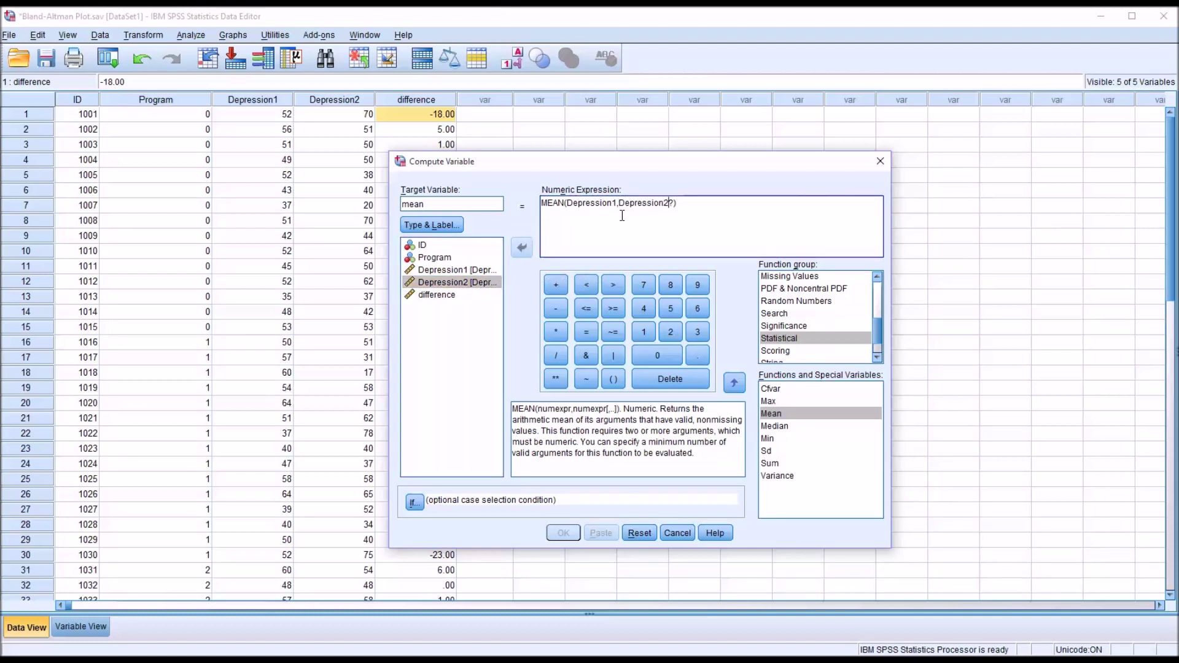
key(Delete)
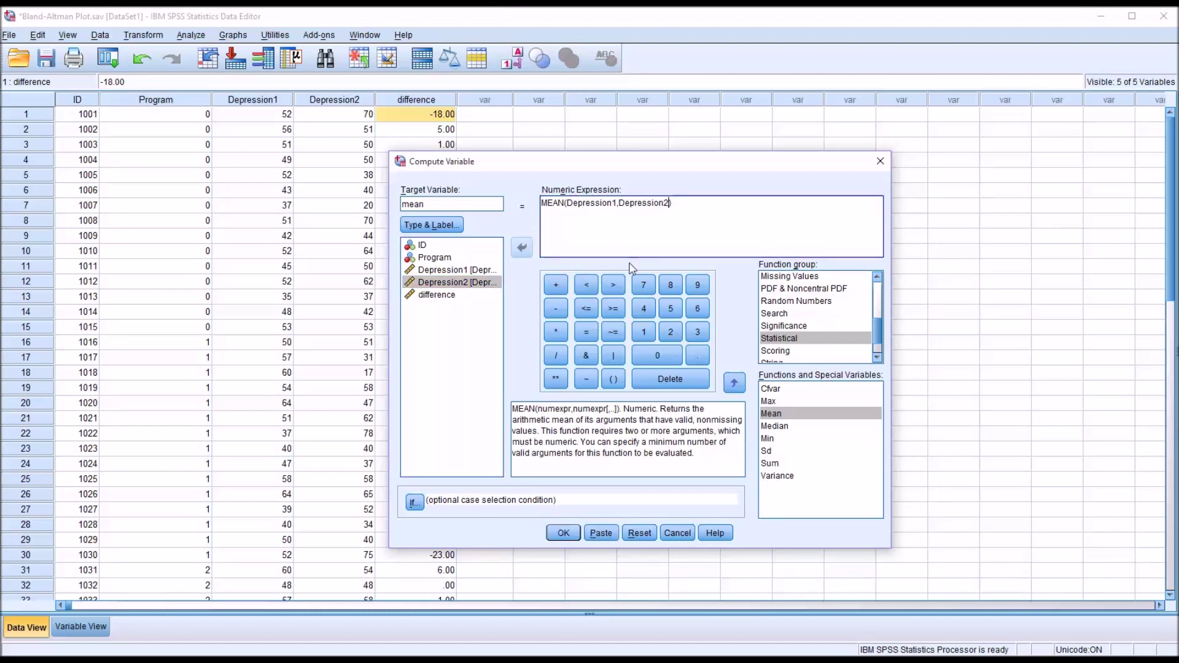
click(563, 533)
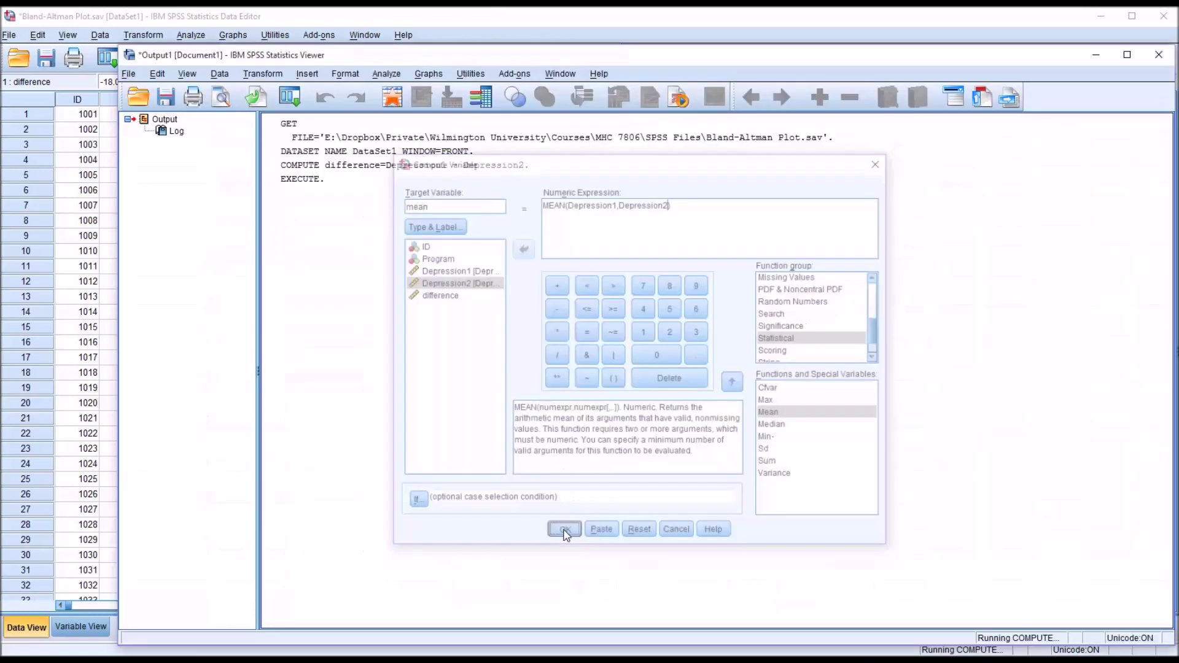
click(509, 26)
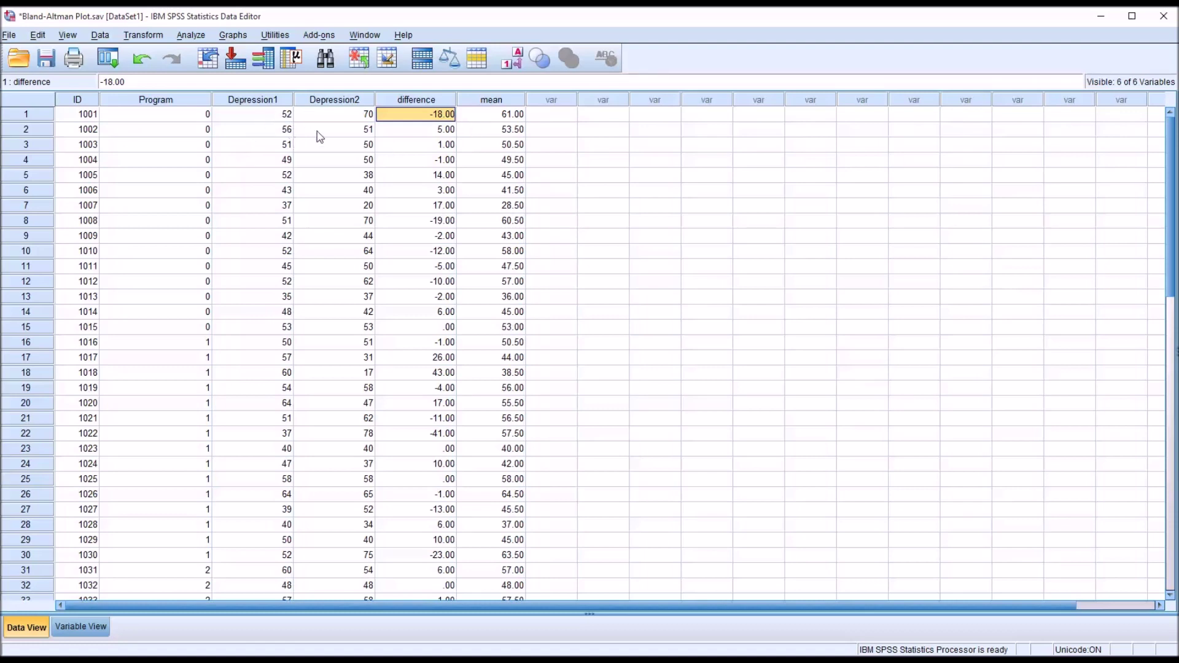
- Examine the computed mean and difference columns in the data set
click(491, 102)
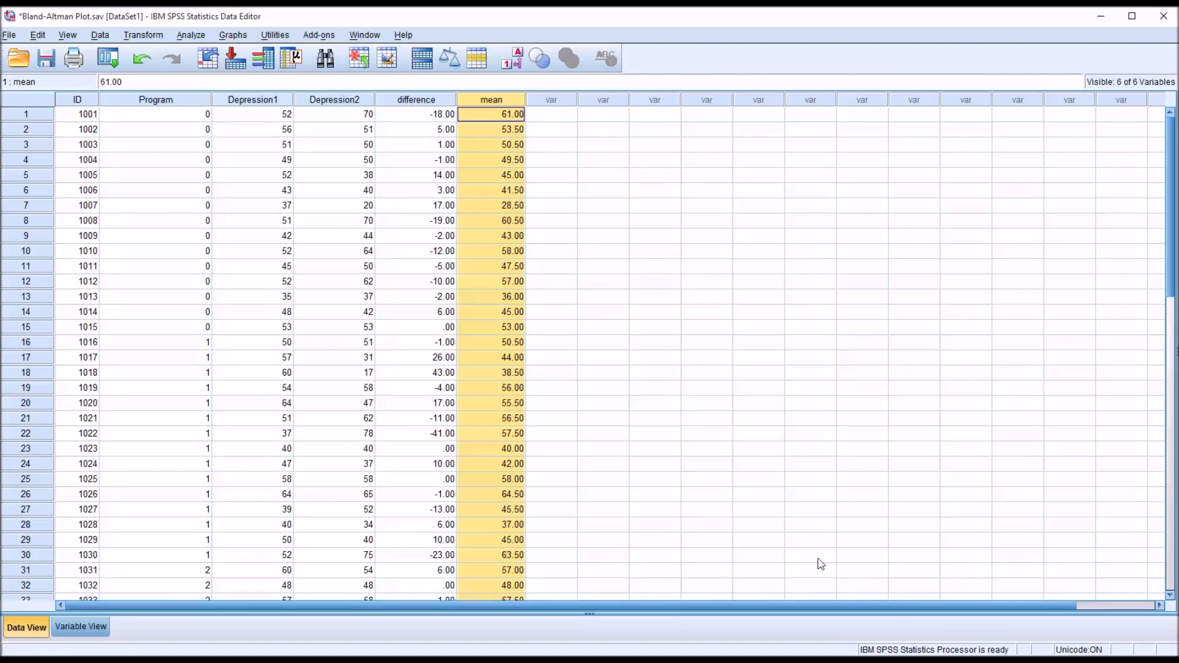
click(437, 102)
click(478, 101)
click(536, 118)
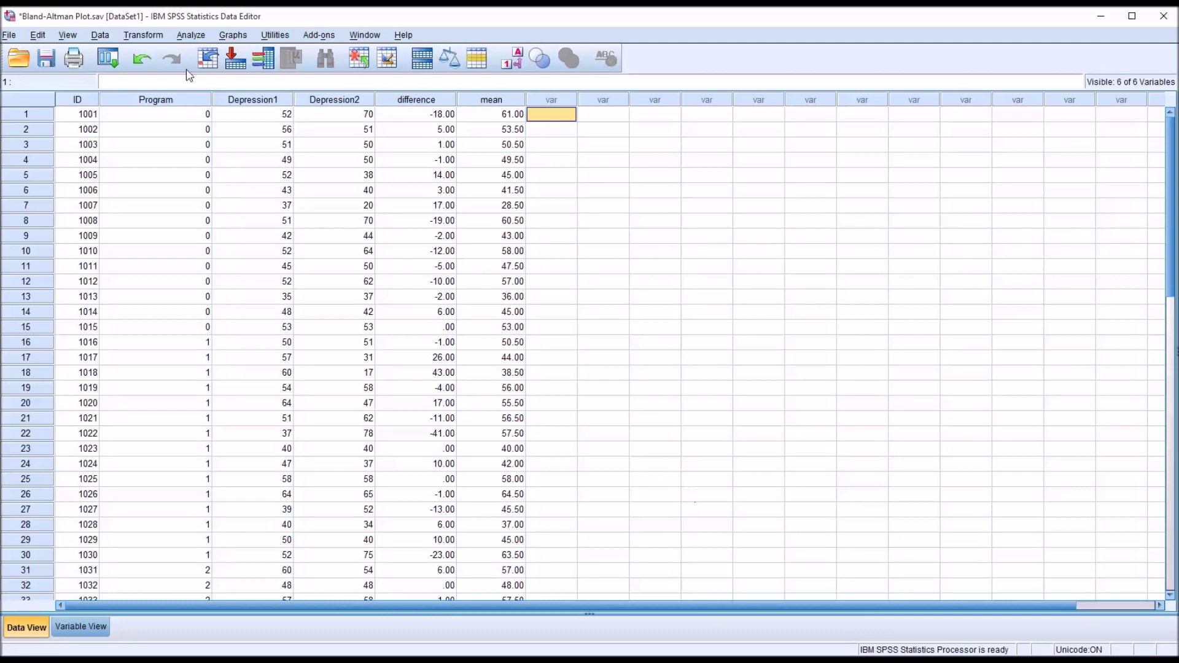
- Run a one-sample t test on the difference variable with a test value of 0
click(191, 36)
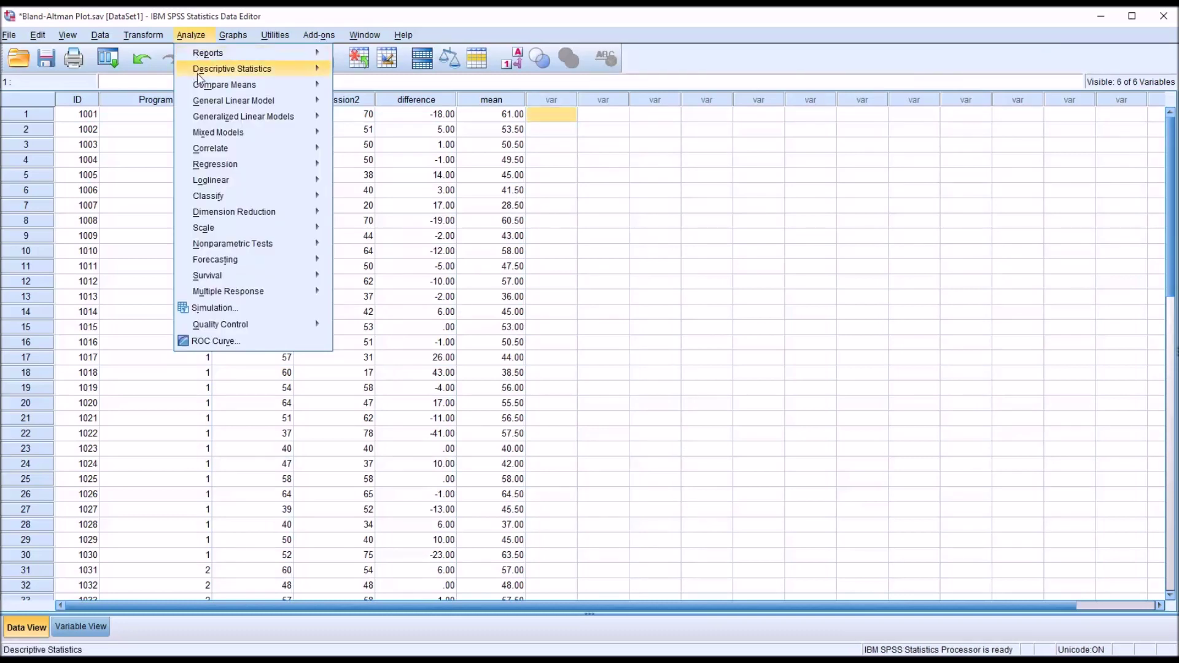
mouse_move(212, 86)
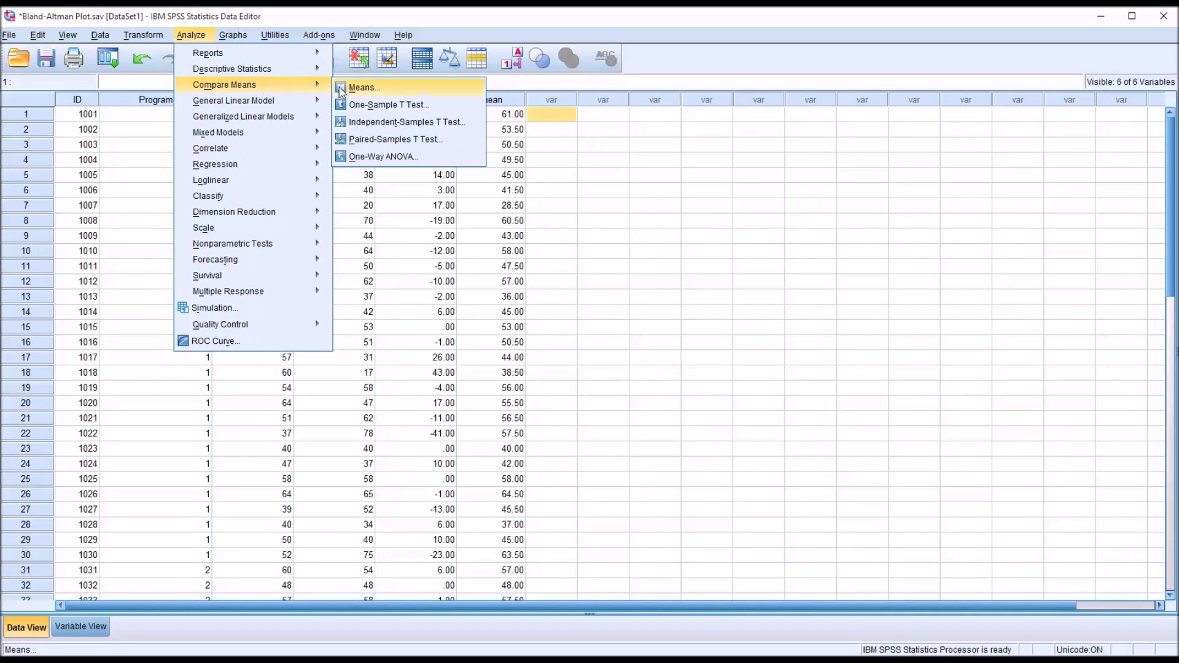
click(364, 107)
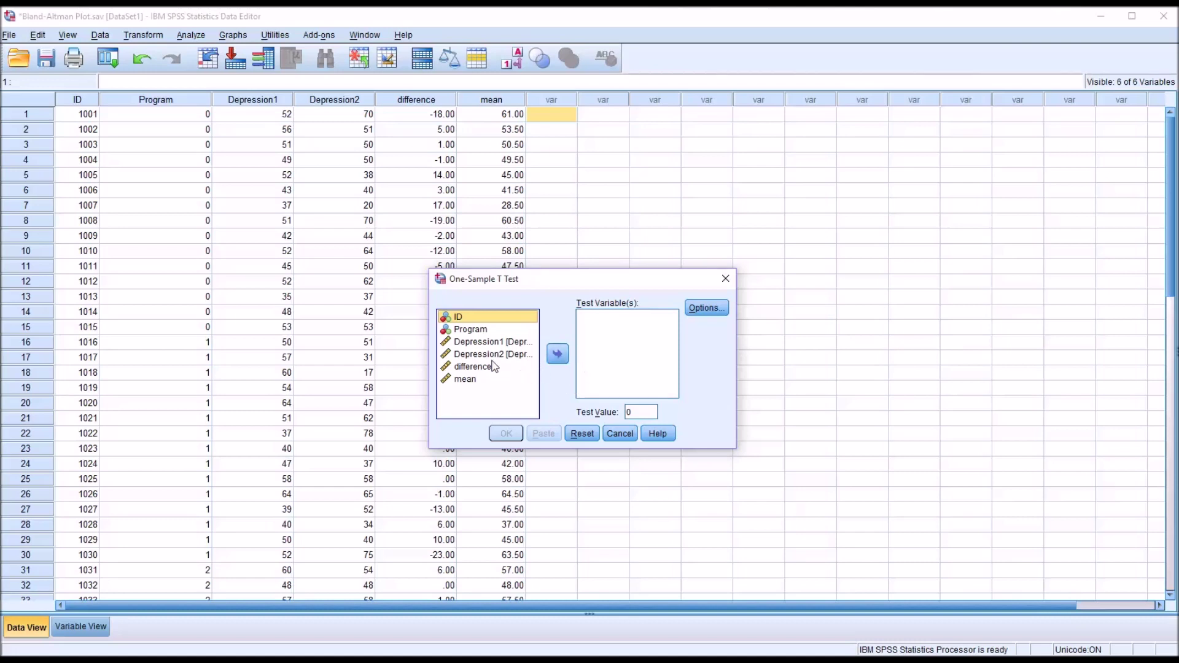
click(471, 367)
drag(467, 368, 594, 330)
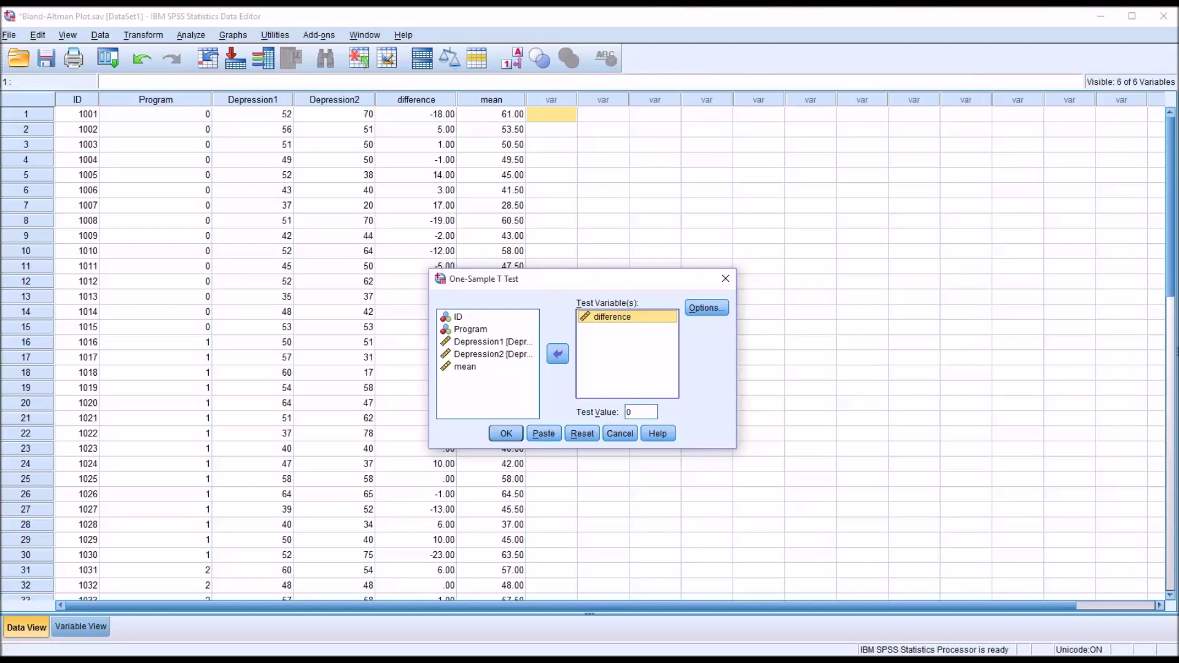
click(507, 435)
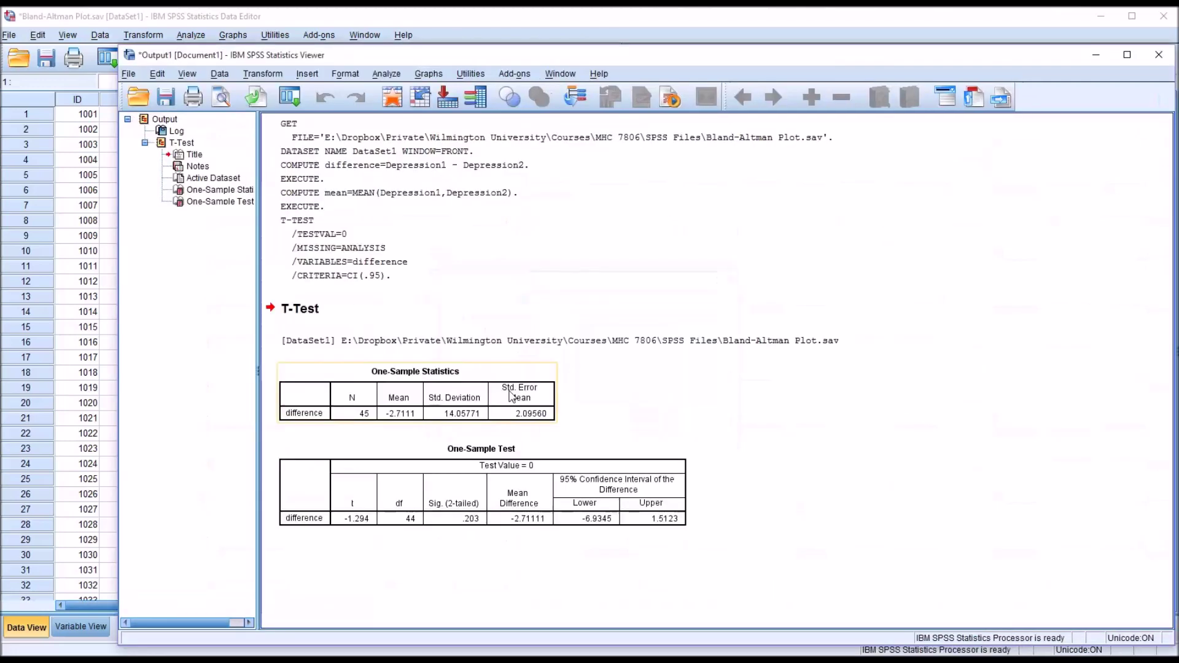
drag(582, 58, 584, 48)
click(431, 299)
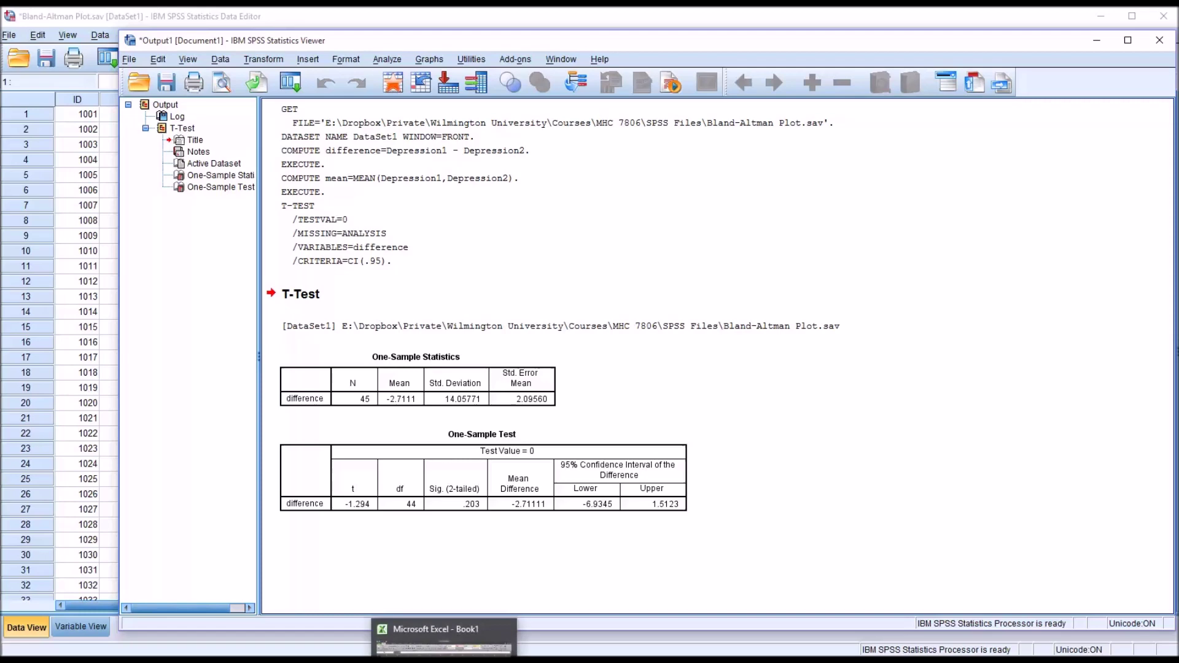
- Switch to the Excel workbook and examine the mean, standard deviation and limit-of-agreement formulas in cells A1, A3, A5 and A6
click(442, 632)
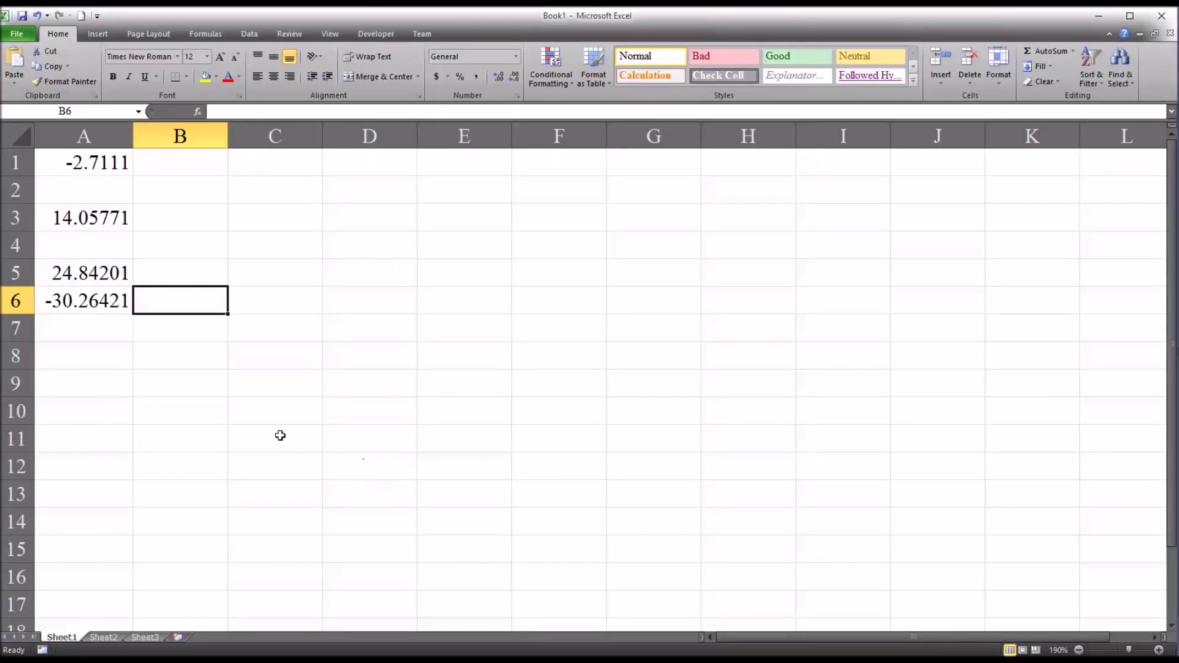
click(88, 174)
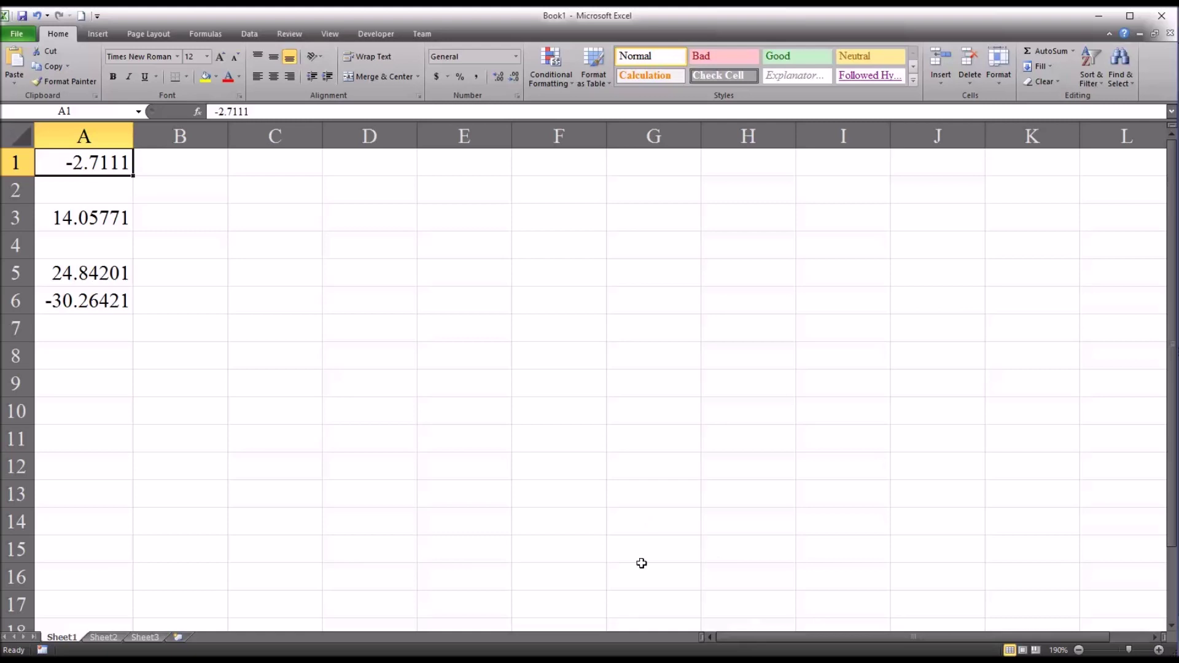
click(100, 223)
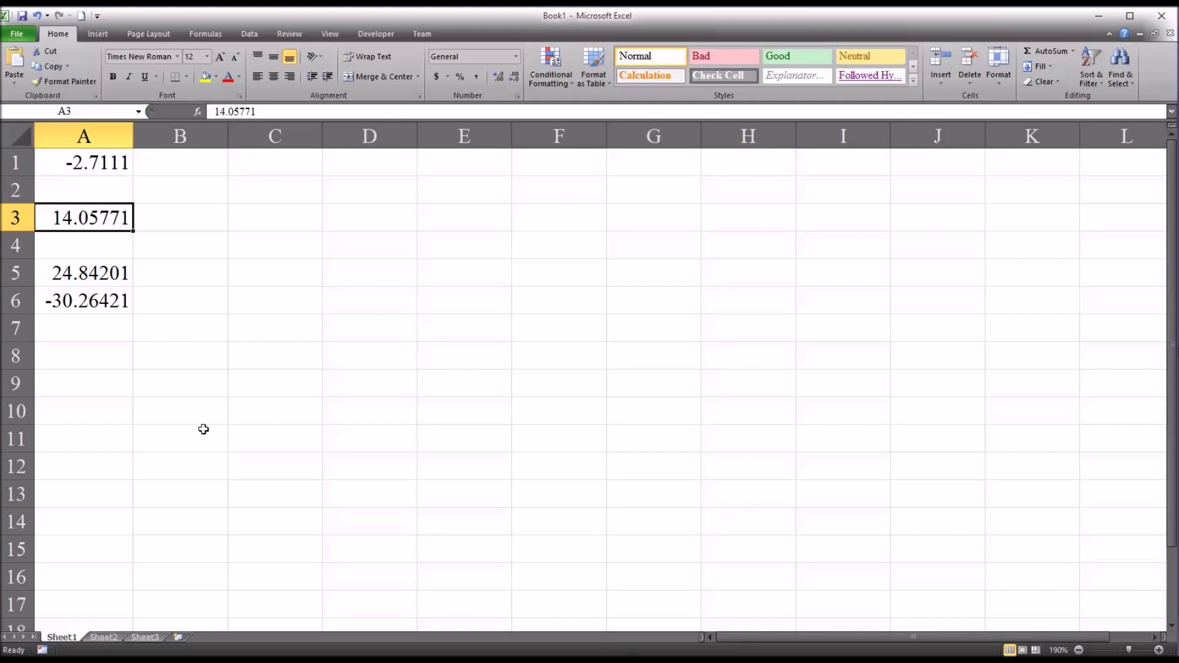
click(92, 277)
click(89, 302)
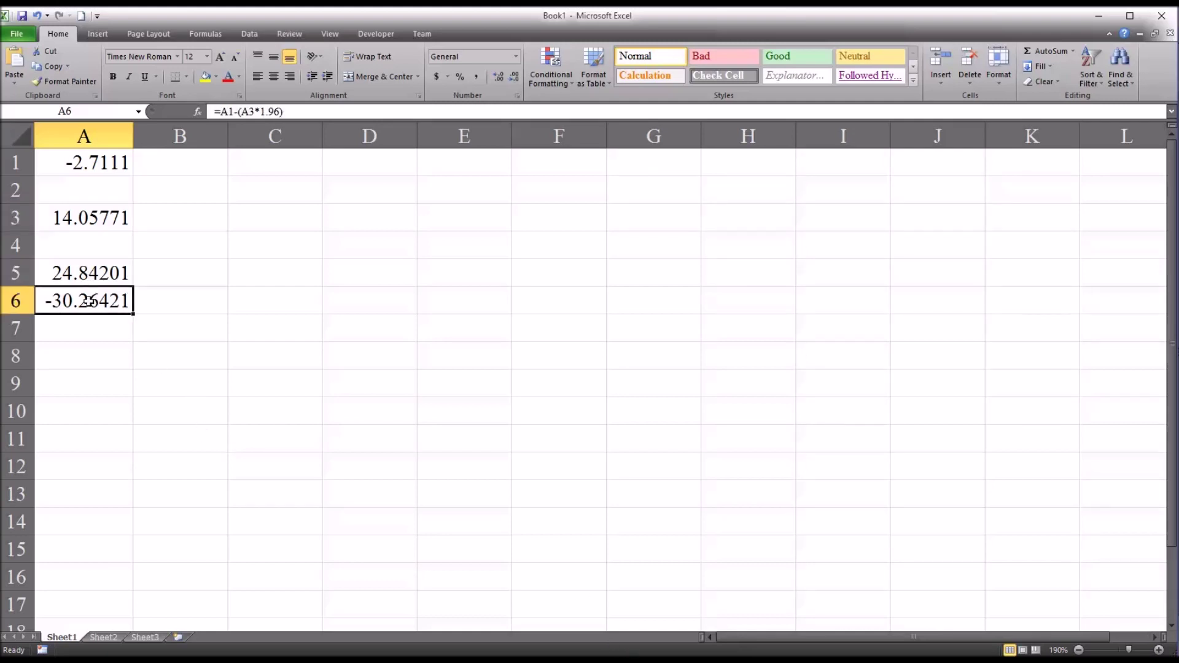
click(90, 277)
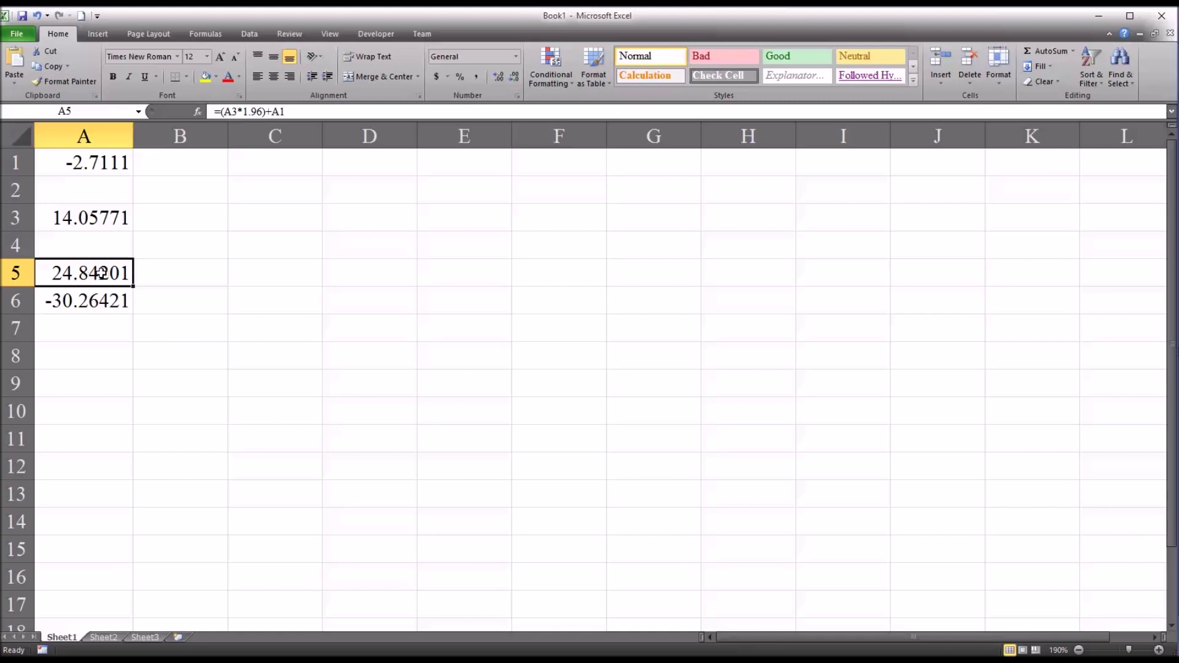
click(91, 300)
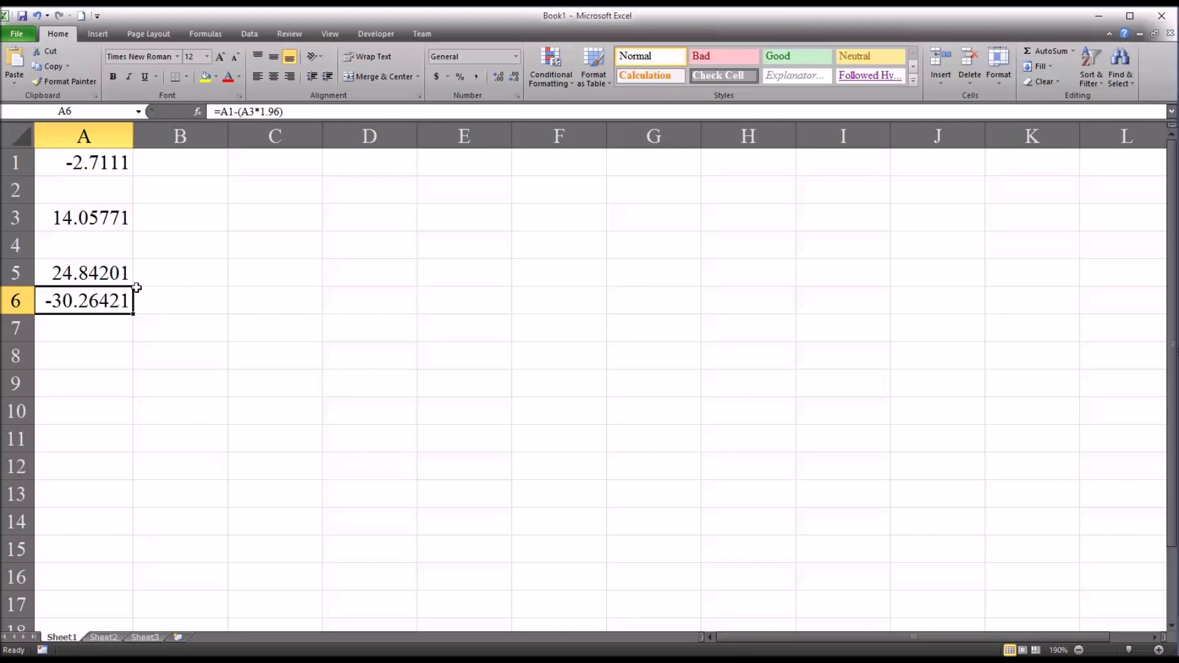
- Try out the upper limit of agreement in cell B3 with =(A3*1.96)+A1, and clear the cell
click(159, 219)
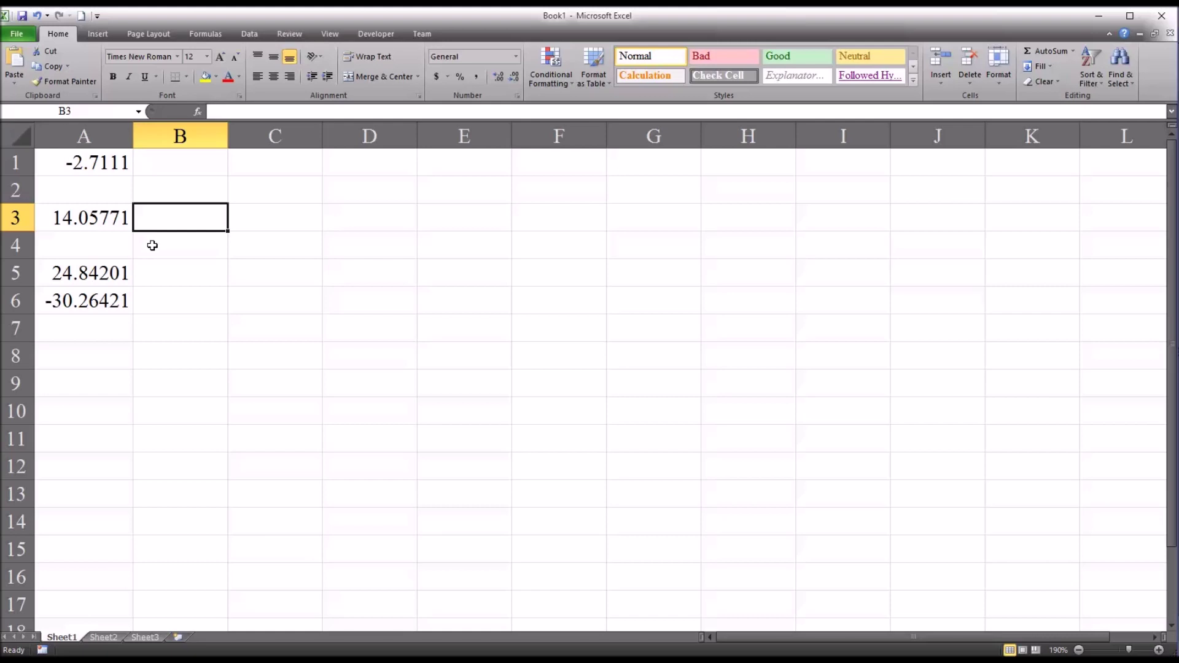
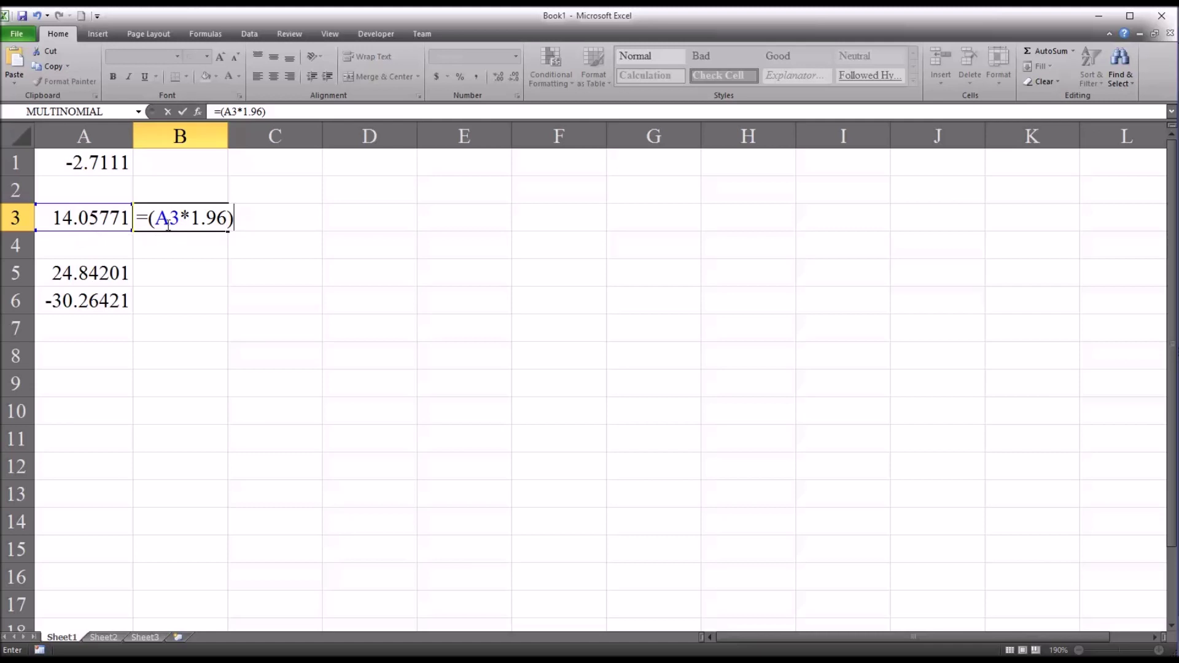
click(92, 162)
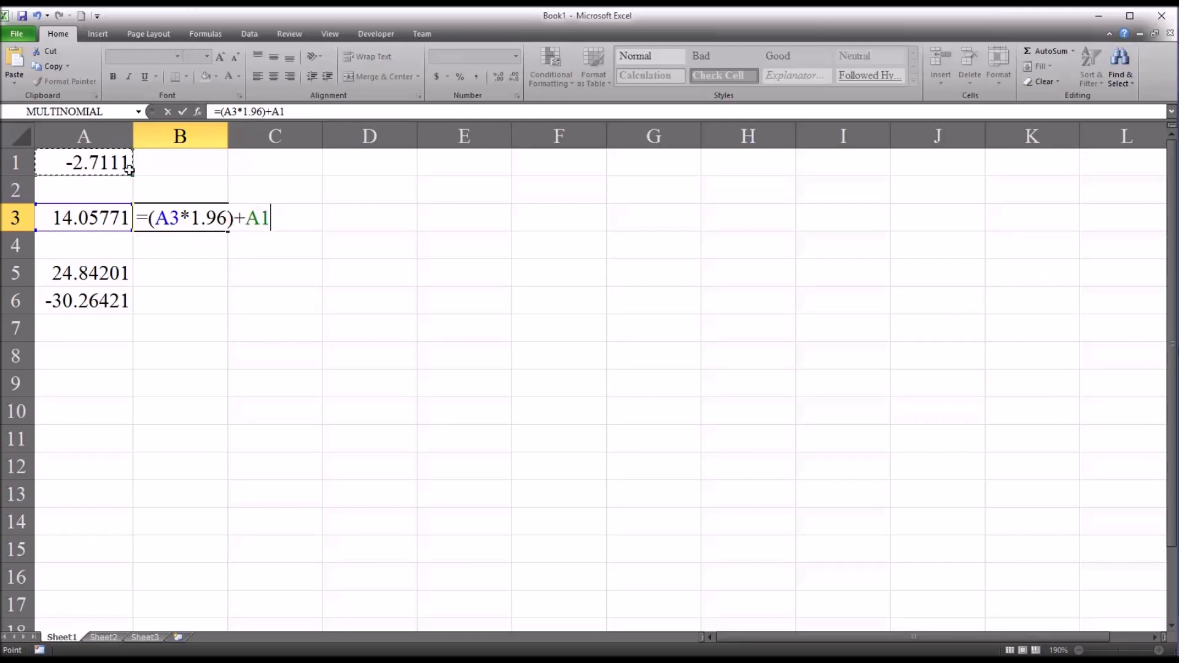
key(Return)
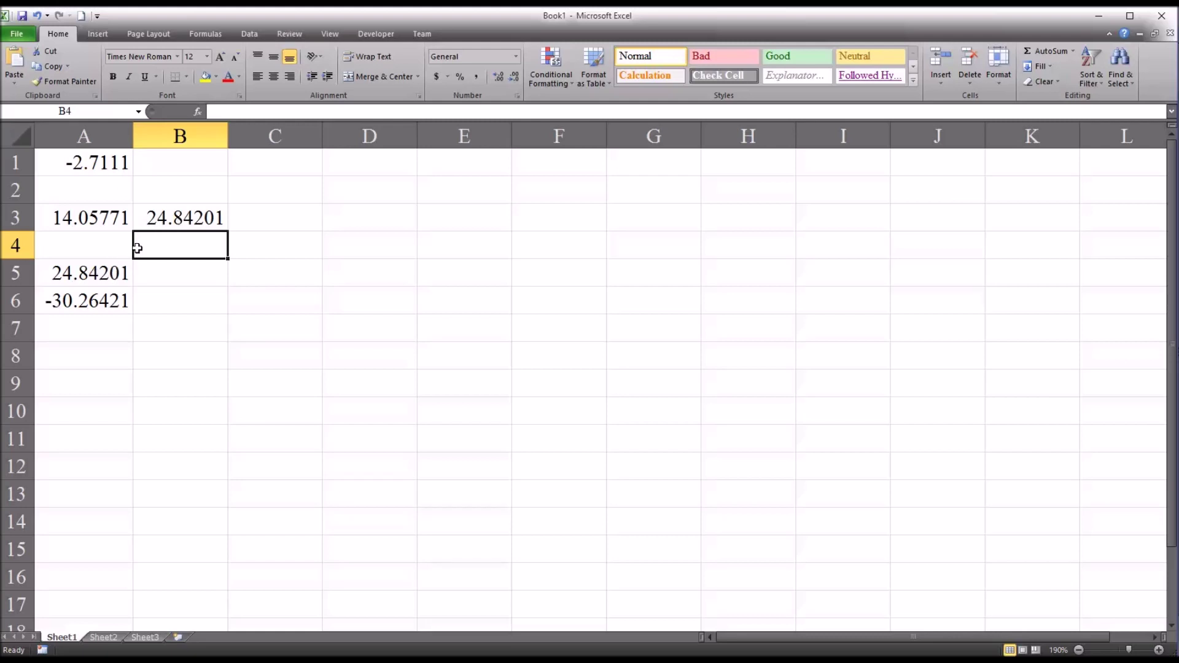
key(Up)
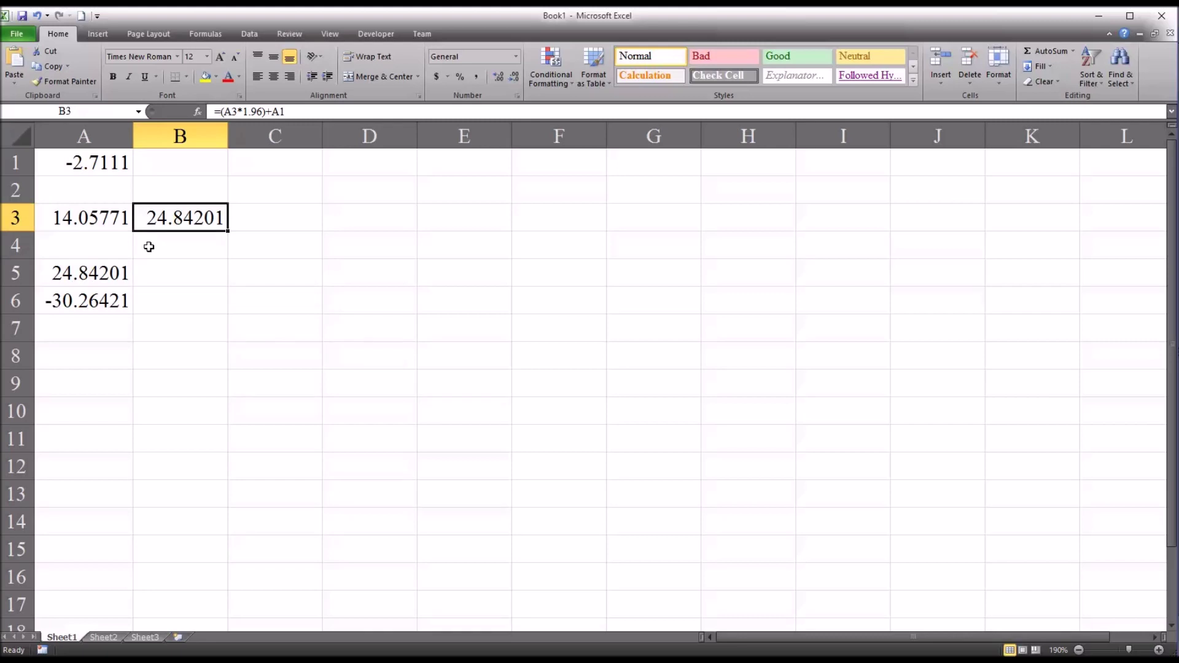
key(Delete)
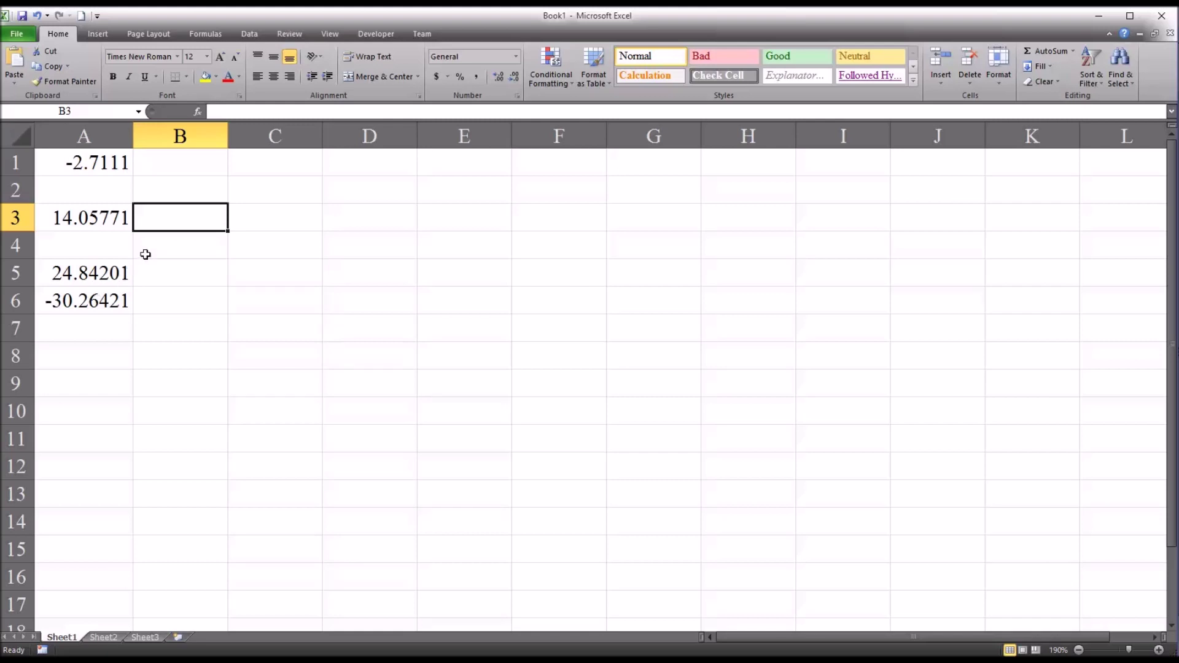
- Try out the lower limit of agreement in cell B3 with =A1-(A3*1.96), and clear the cell
text(=)
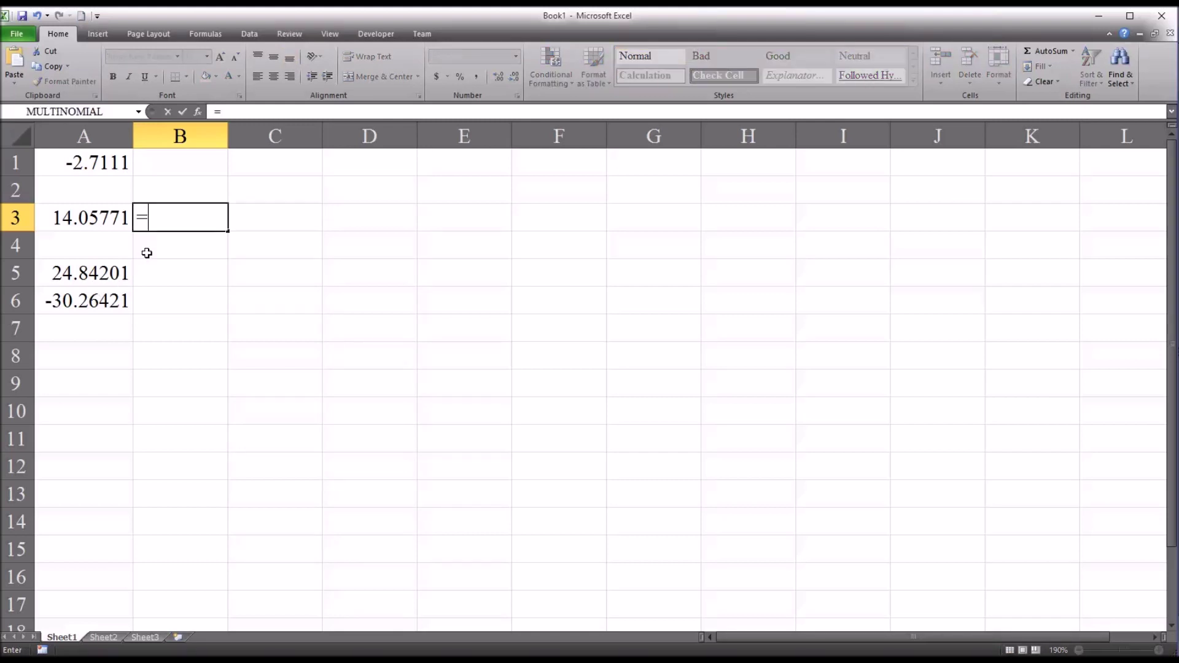
text(()
click(92, 218)
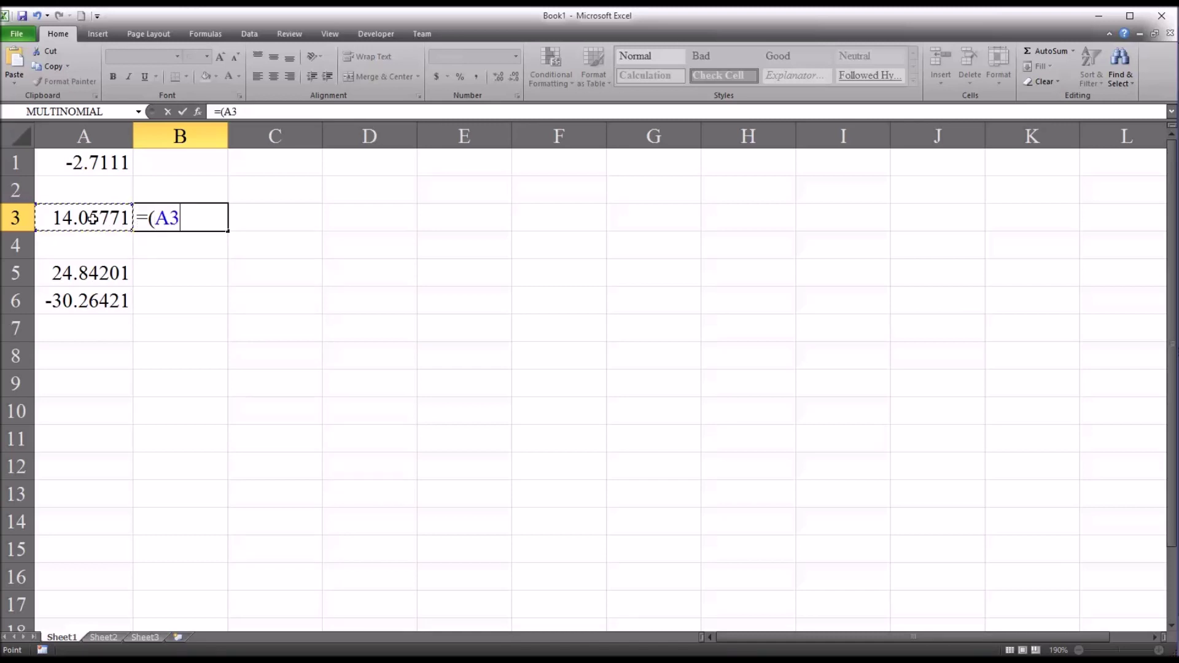
text(*1.96))
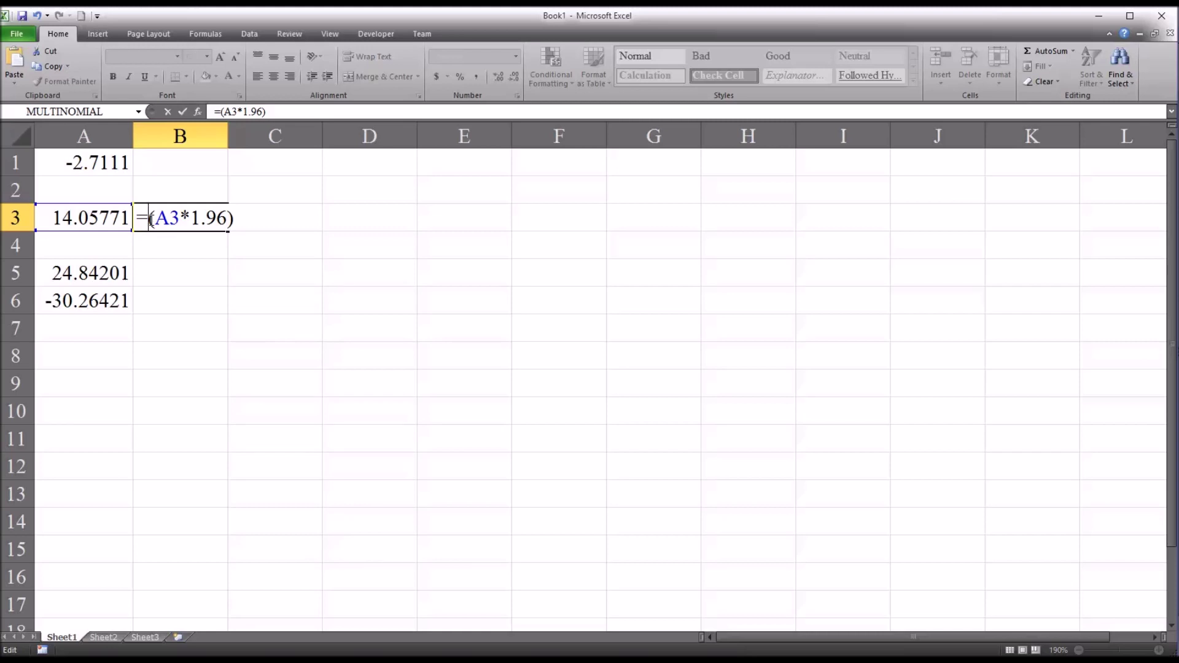
click(144, 212)
click(89, 165)
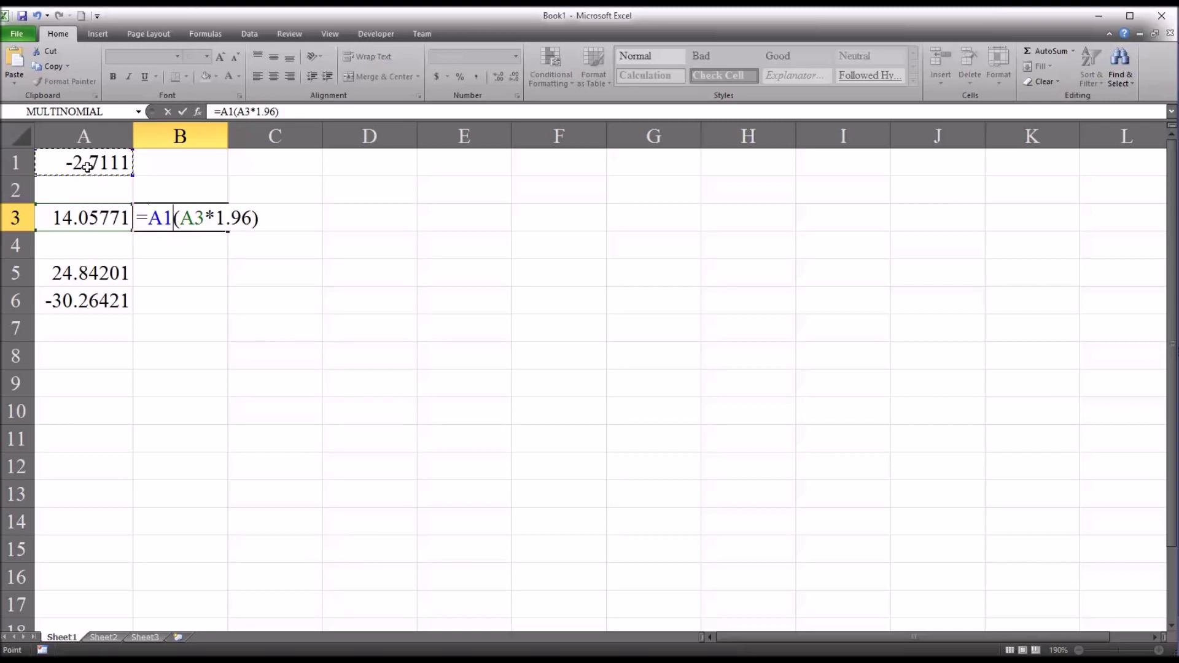
text(-)
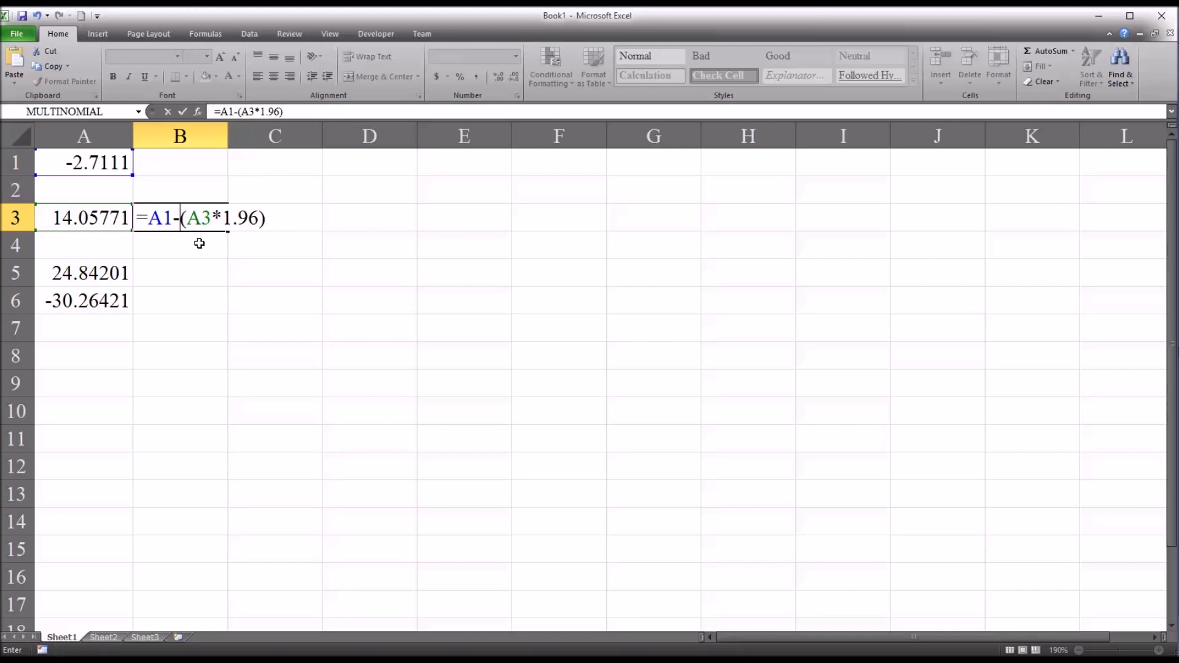
key(Return)
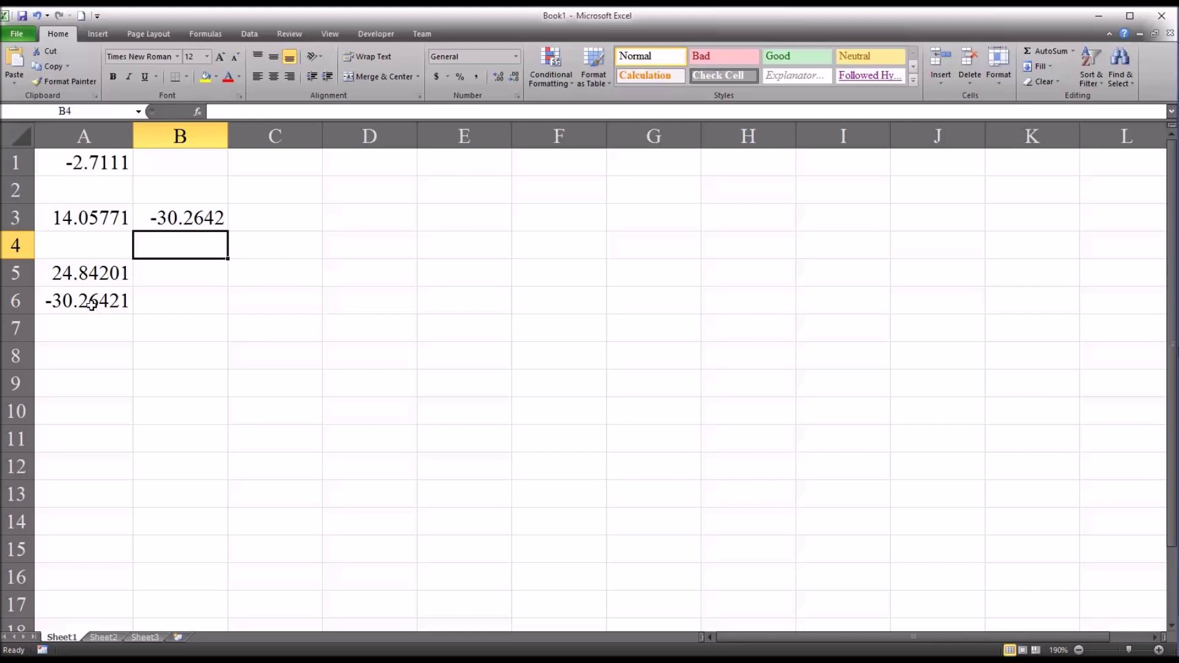
click(162, 217)
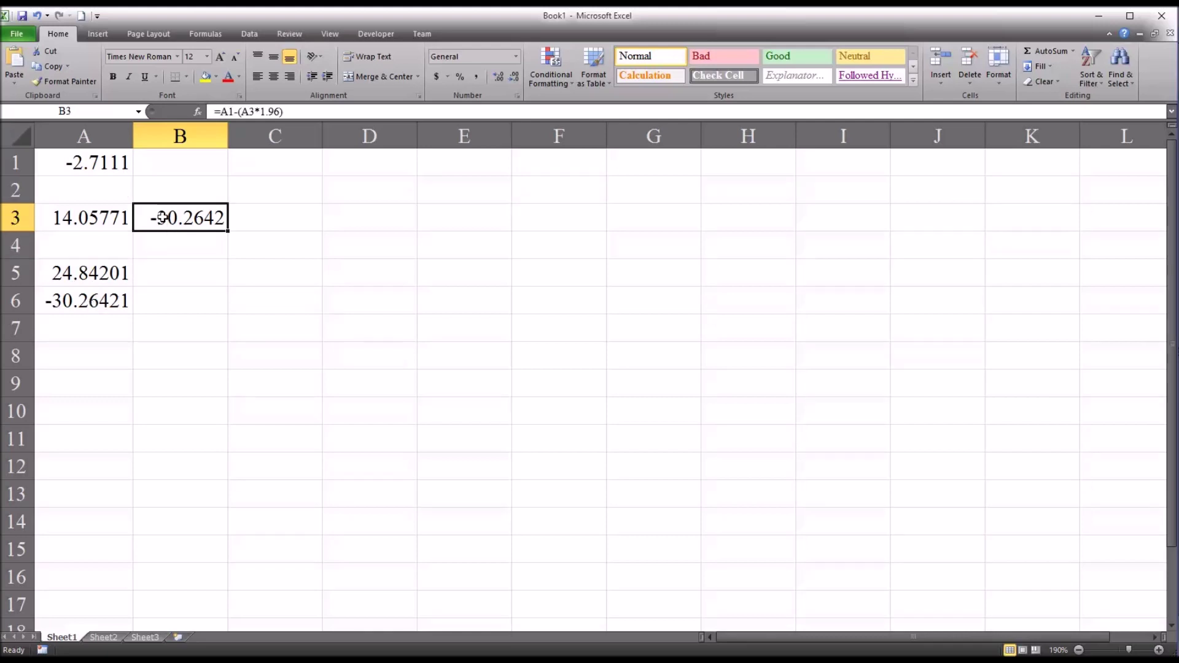
key(Delete)
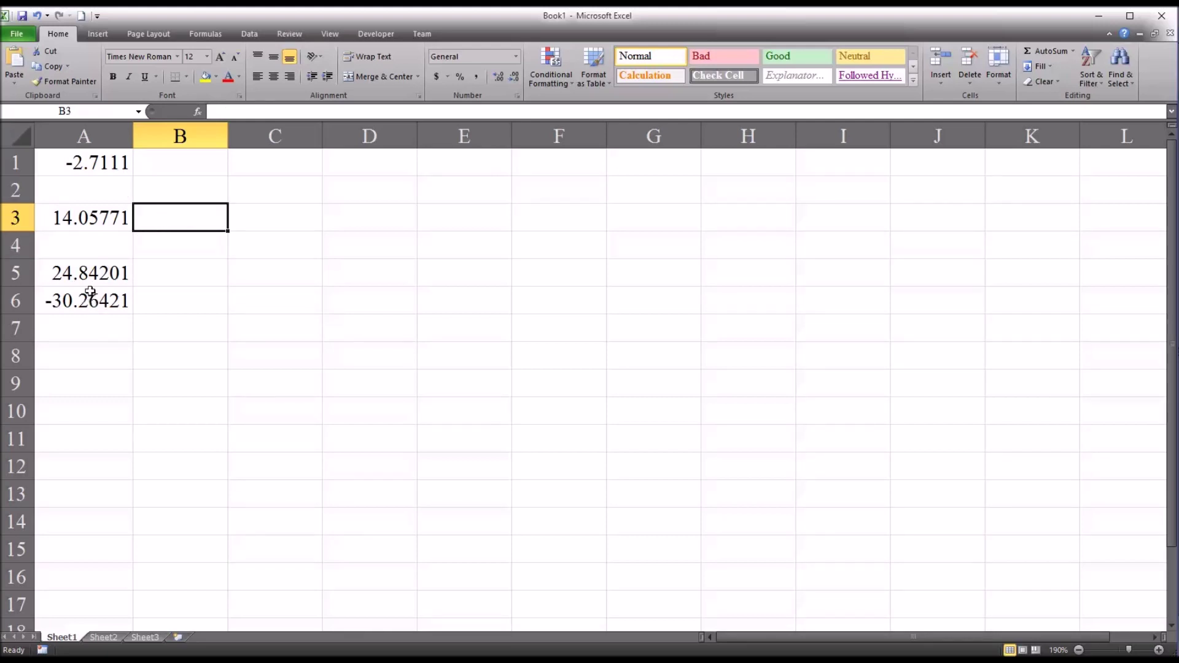
click(81, 321)
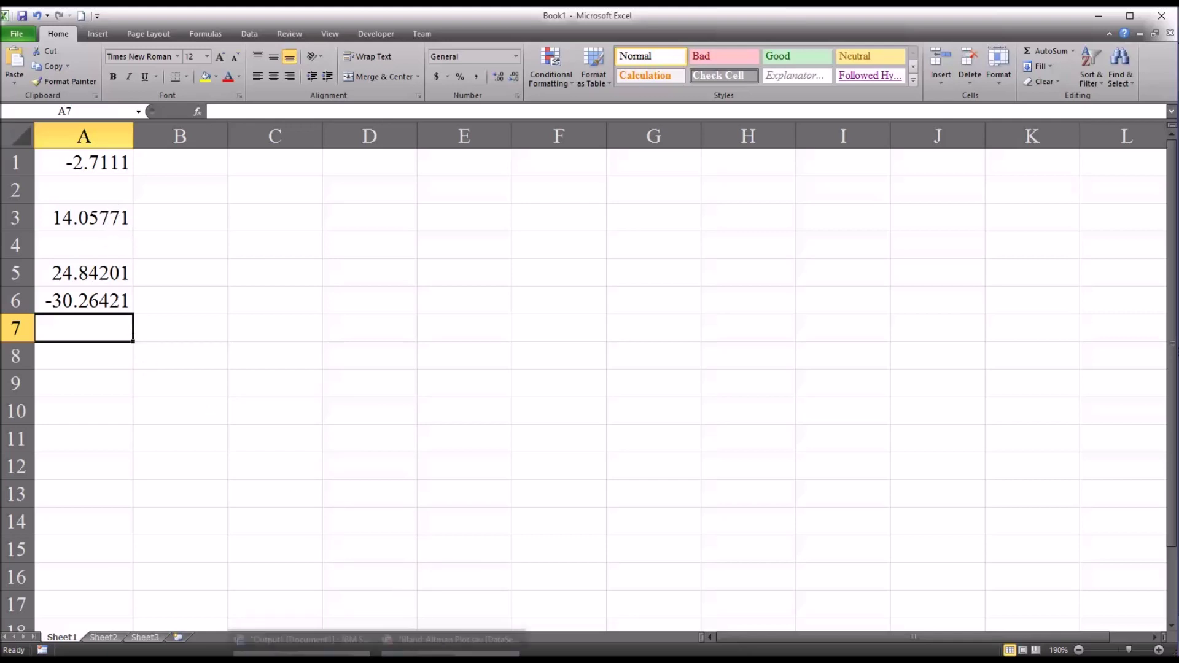
- Switch back to the SPSS output and arrange its window so the Excel values in column A stay readable beside it
click(300, 638)
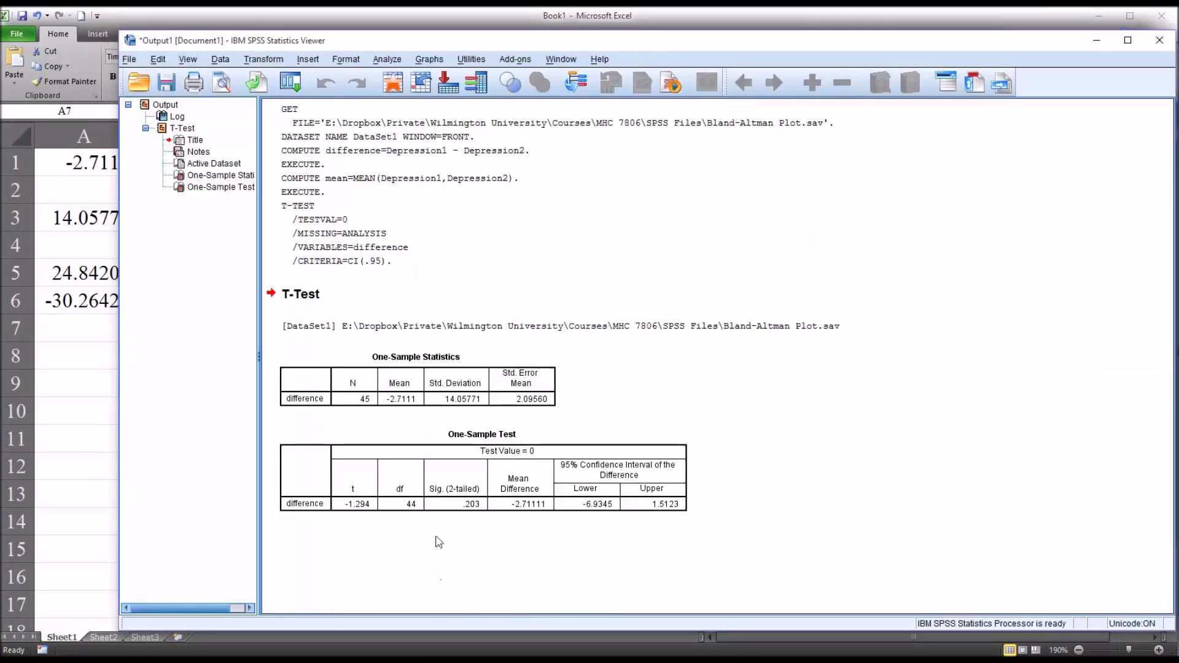
drag(447, 49, 456, 59)
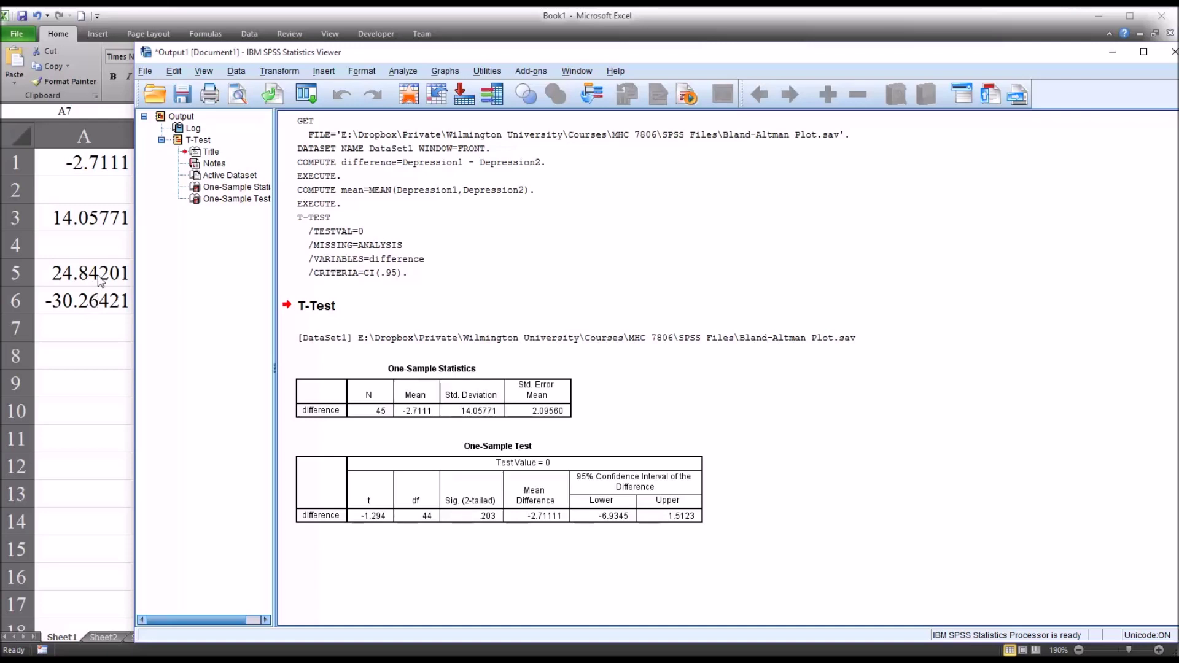
click(314, 168)
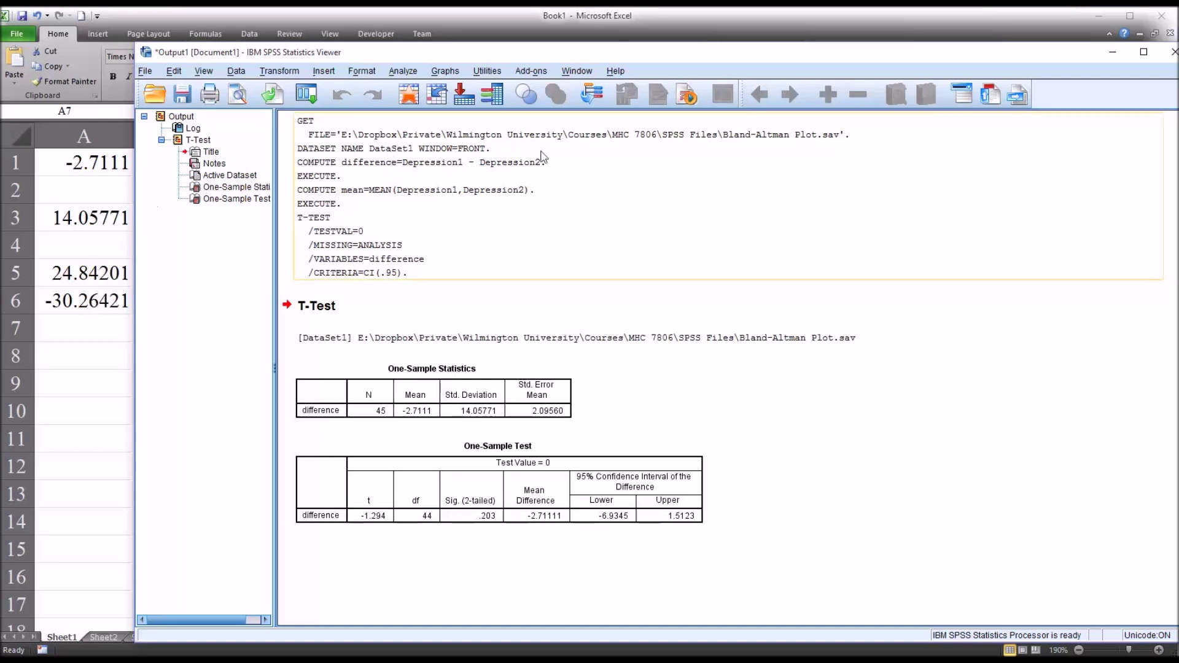
click(514, 281)
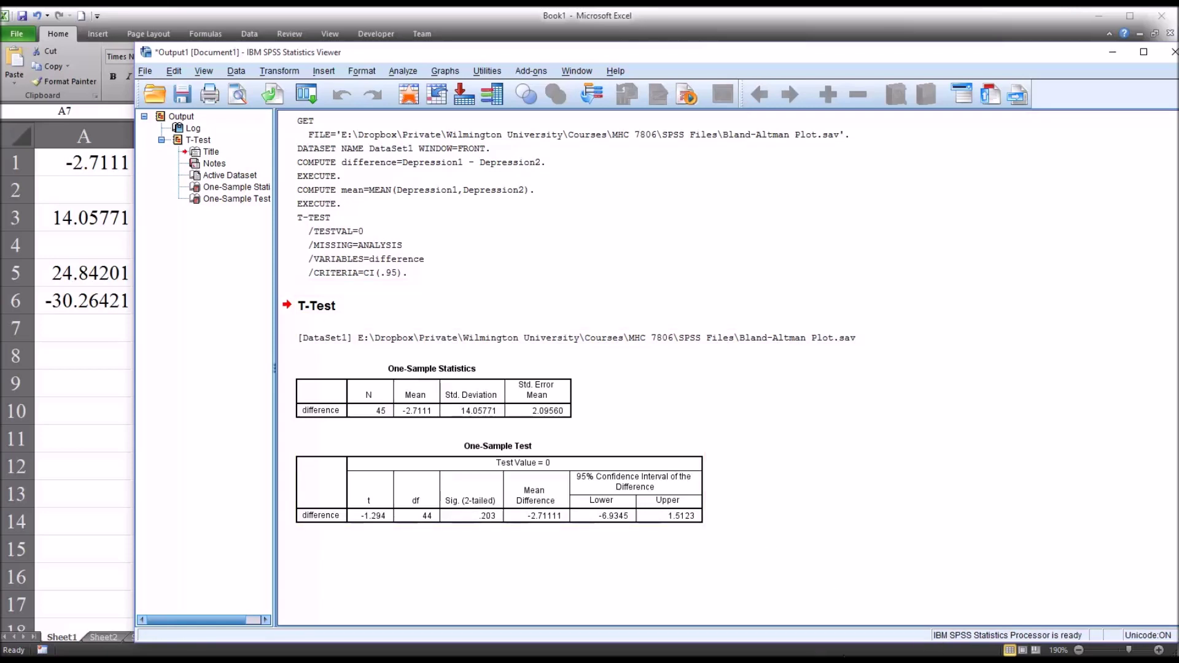
drag(134, 379, 162, 380)
drag(452, 57, 425, 57)
- Create a simple scatterplot with difference on the Y axis and mean on the X axis
click(443, 72)
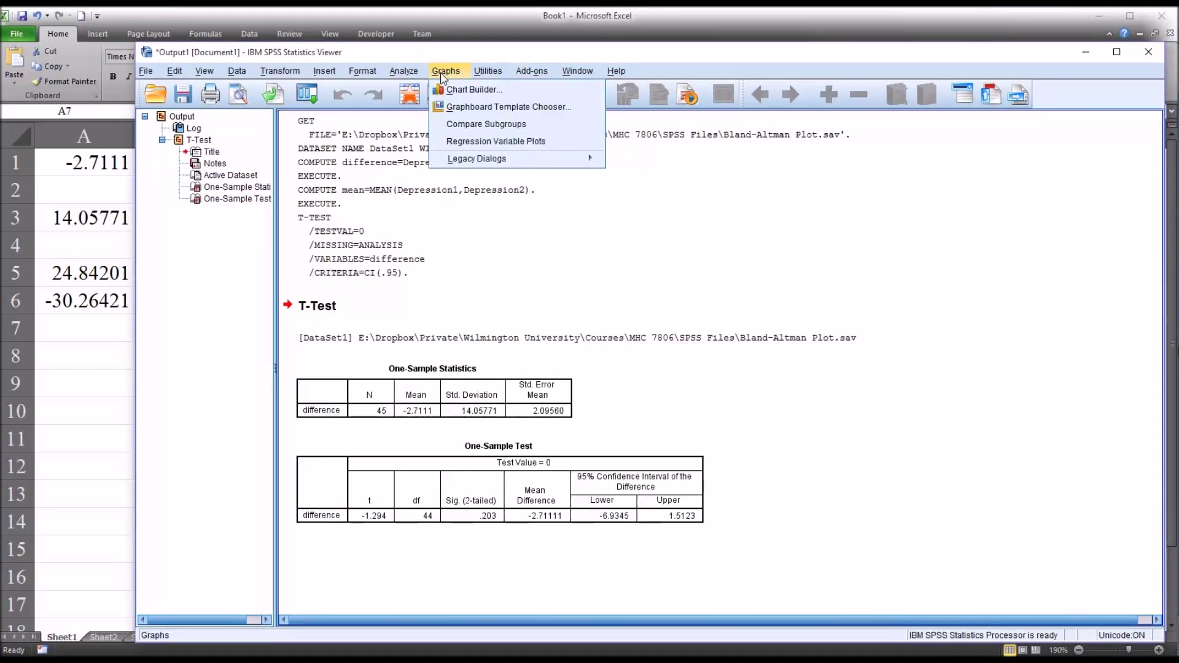
mouse_move(494, 159)
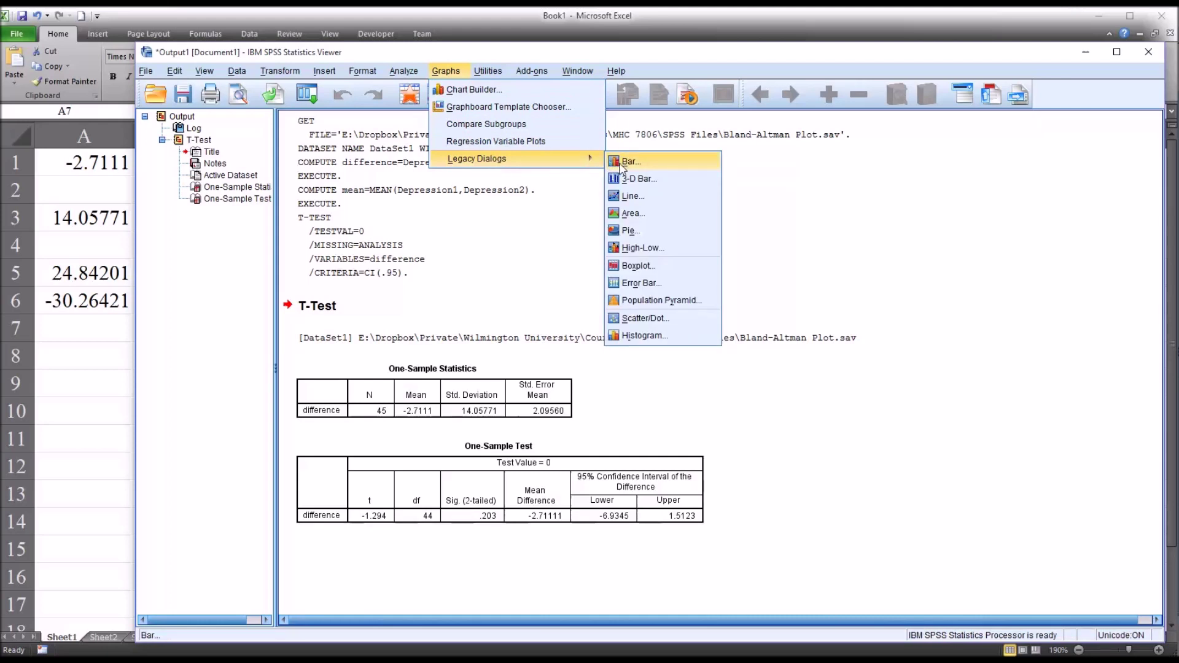
click(634, 320)
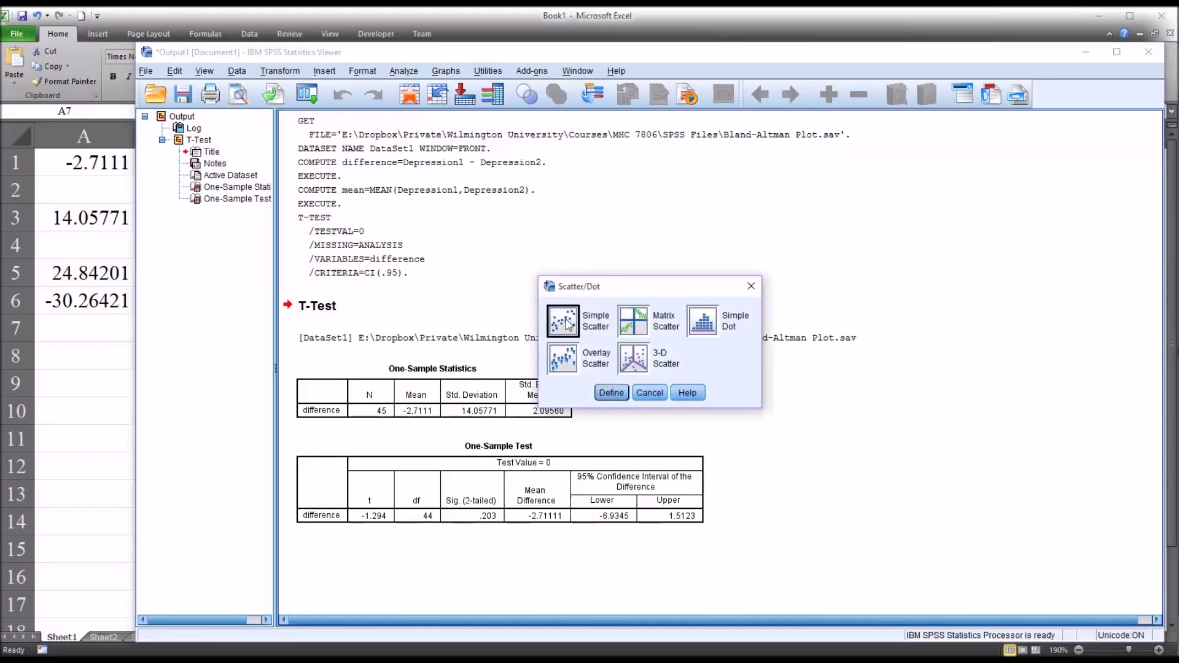
click(609, 393)
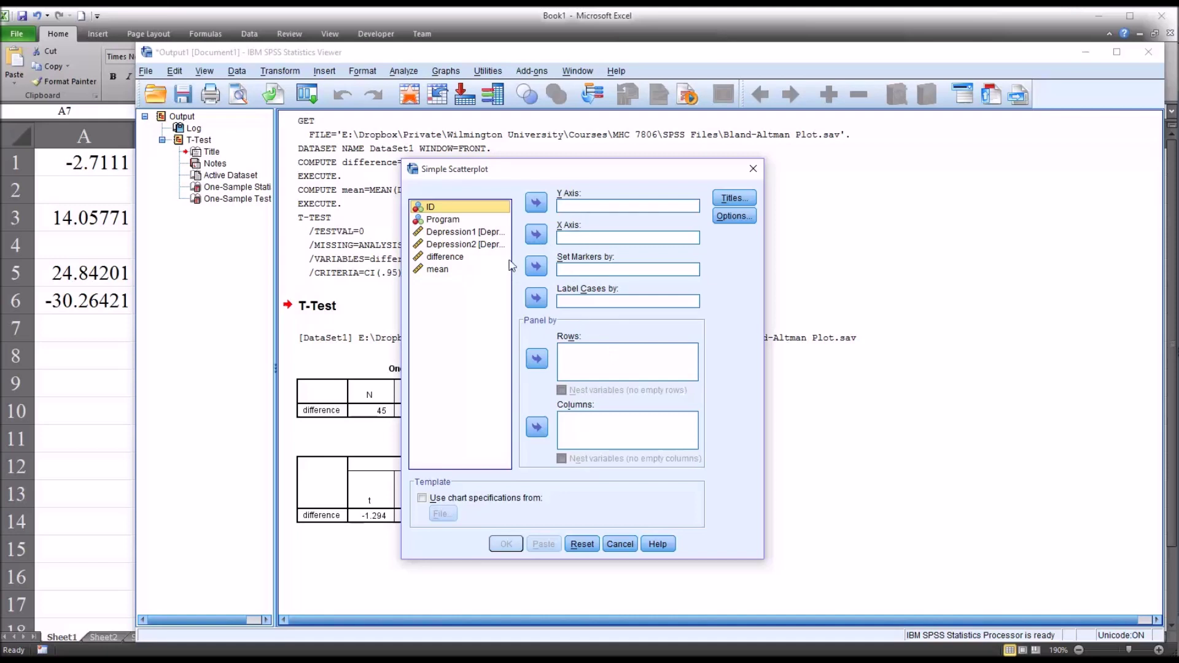
click(447, 258)
drag(449, 258, 570, 208)
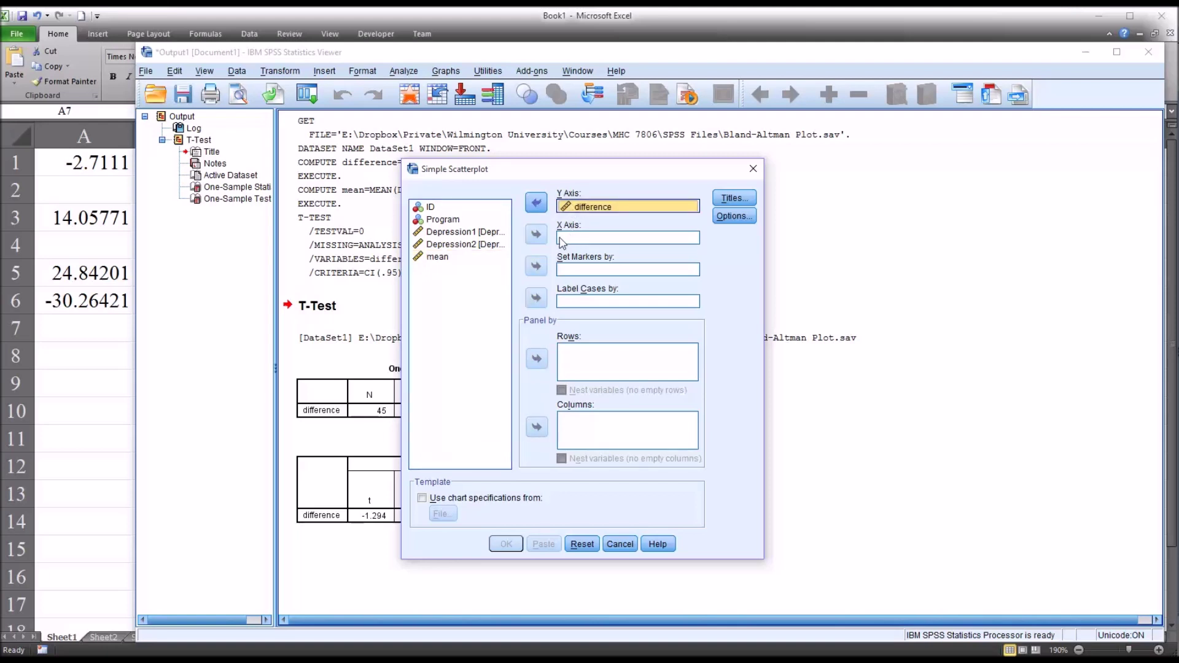
drag(440, 263, 569, 242)
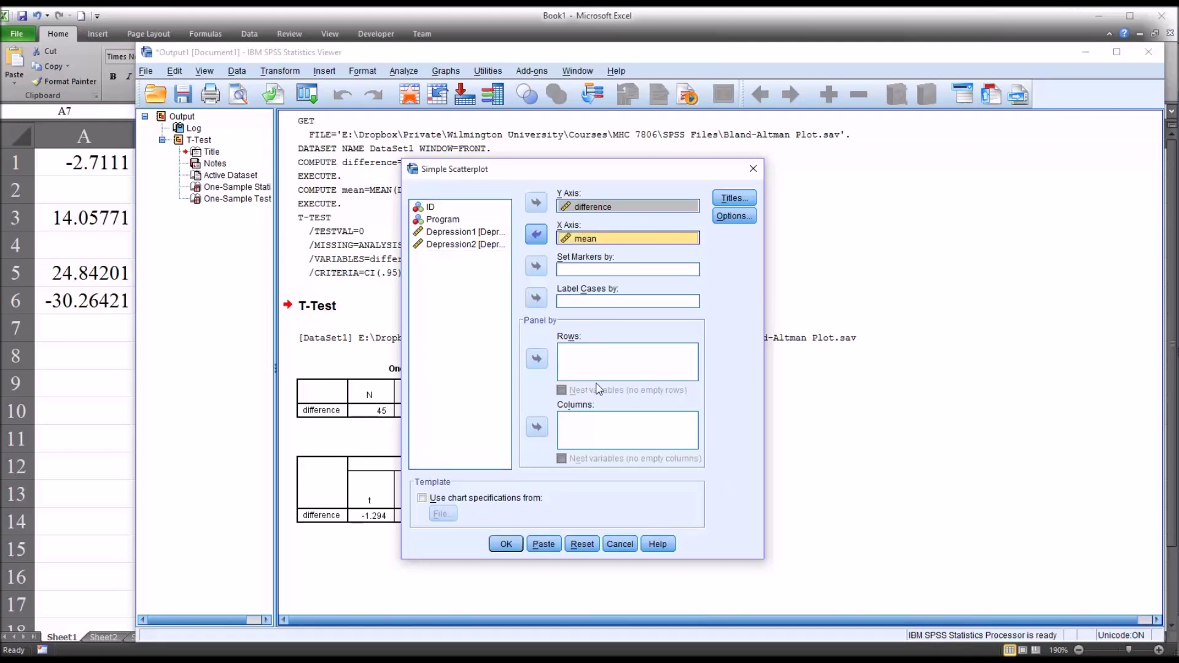
click(507, 544)
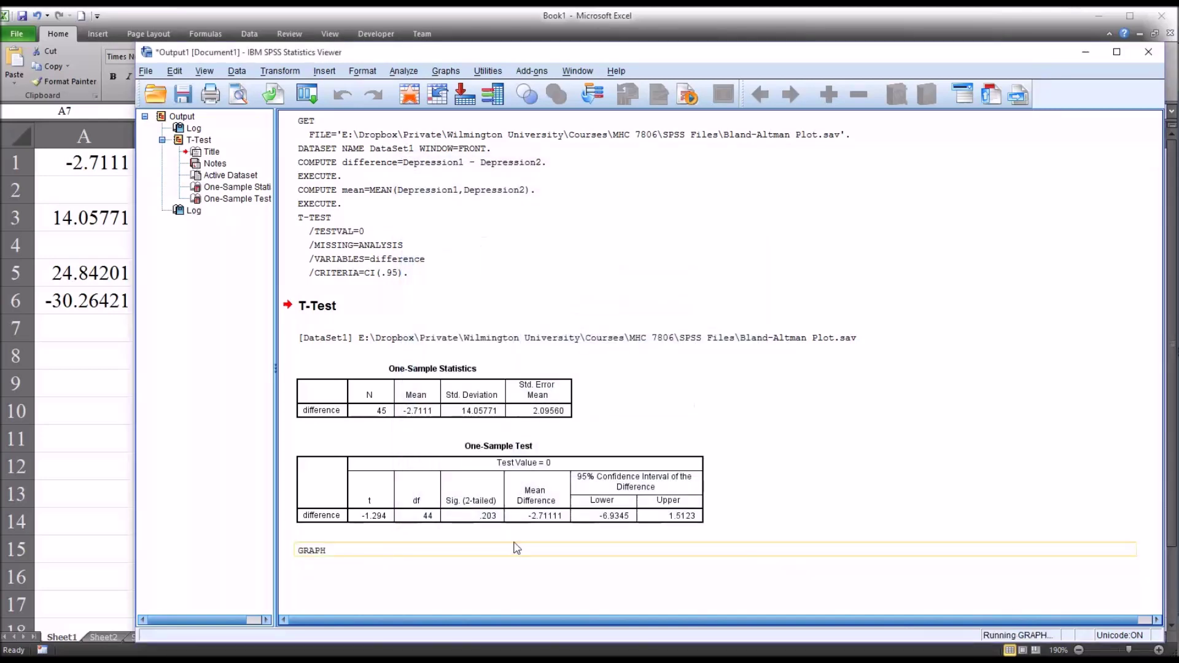
- Open the new scatterplot in the Chart Editor and place the Properties window beside the chart
drag(1155, 361, 1162, 522)
click(382, 498)
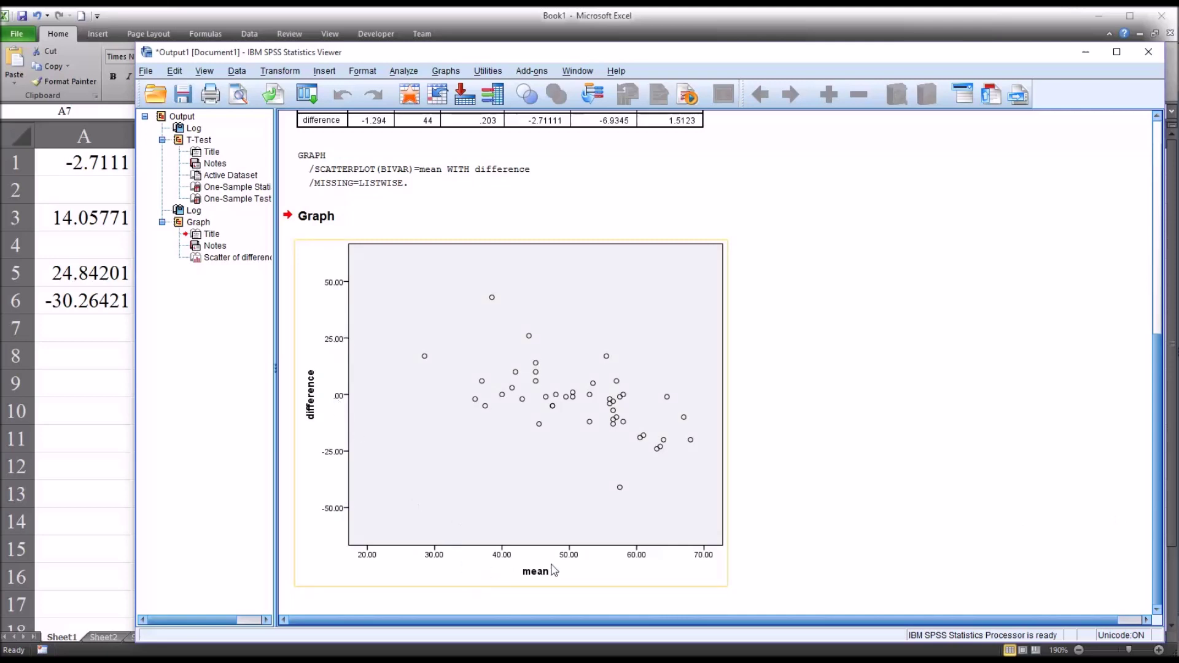
click(797, 575)
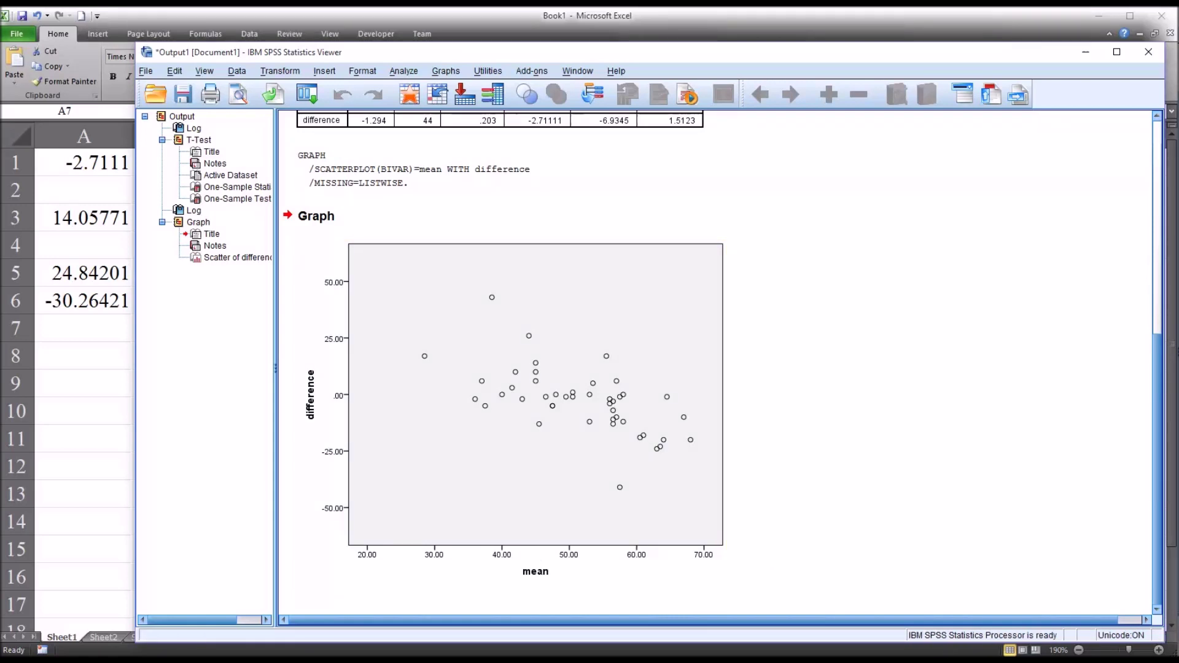
click(693, 580)
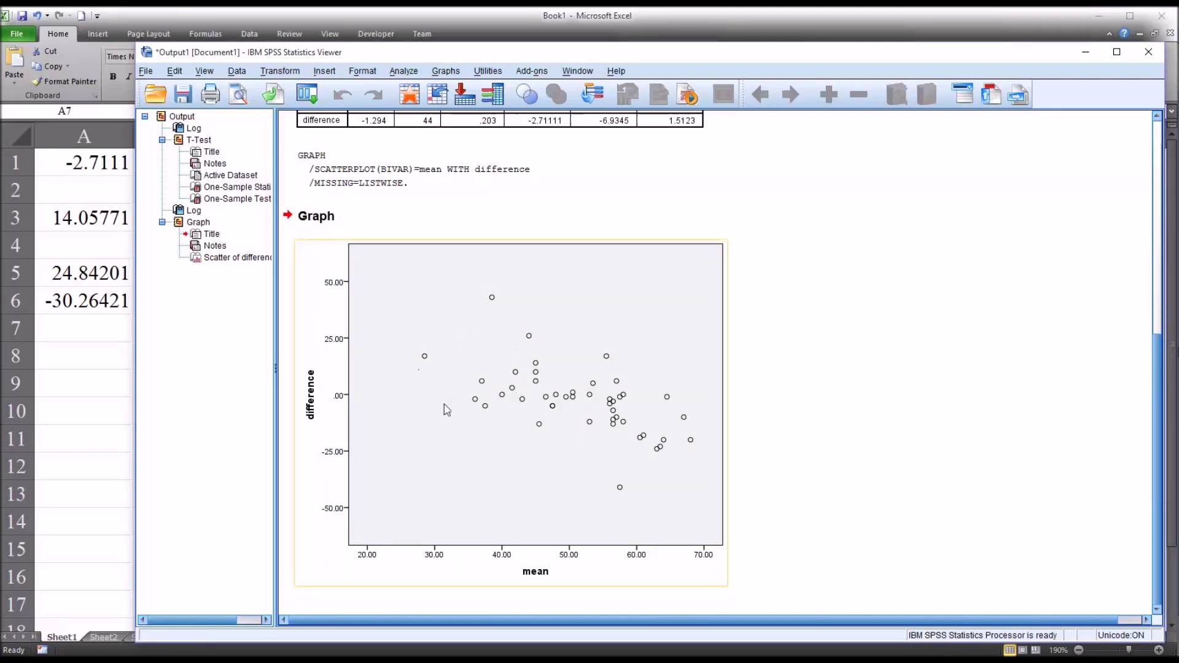
click(467, 428)
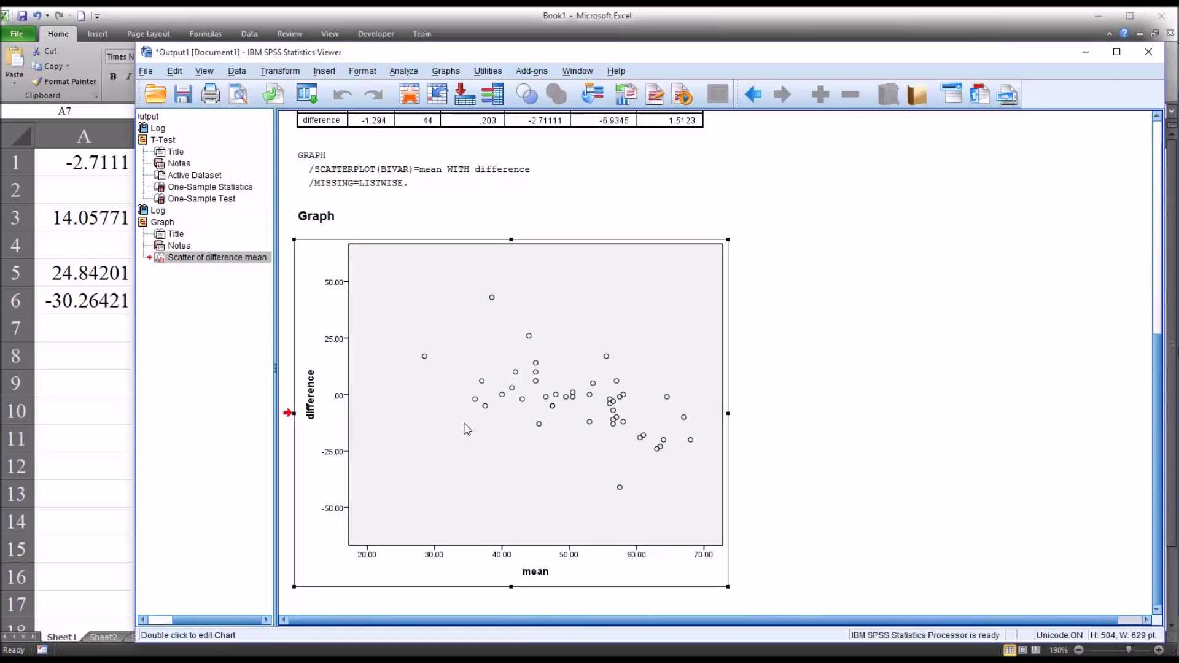
double_click(466, 428)
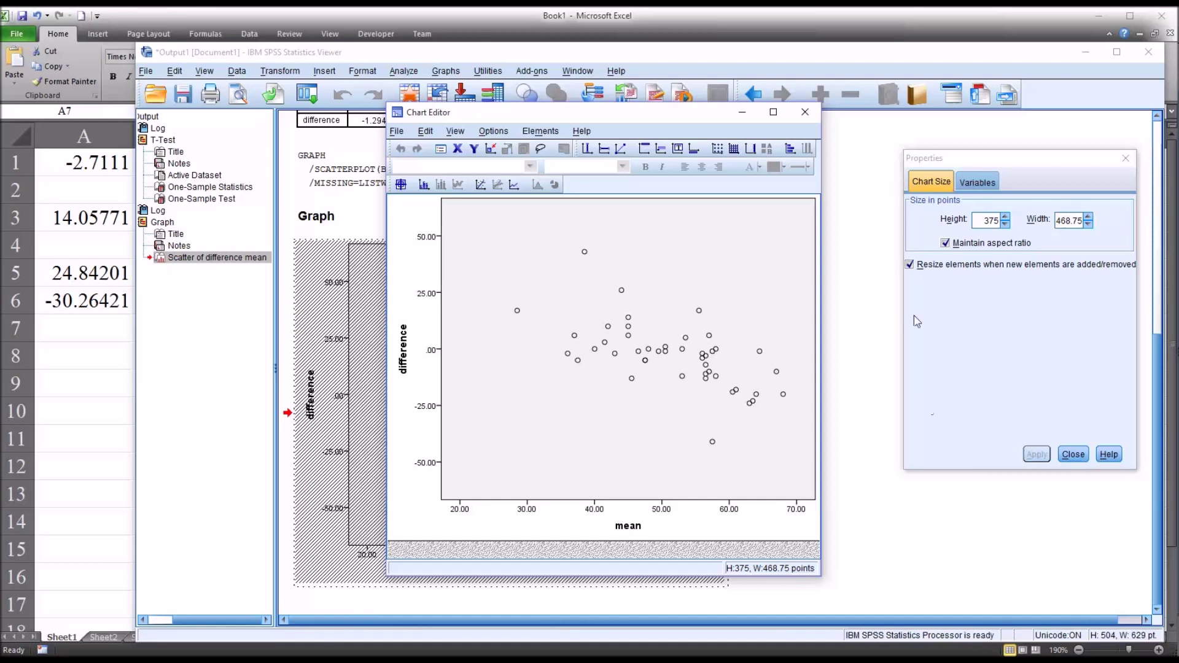
drag(993, 164, 918, 122)
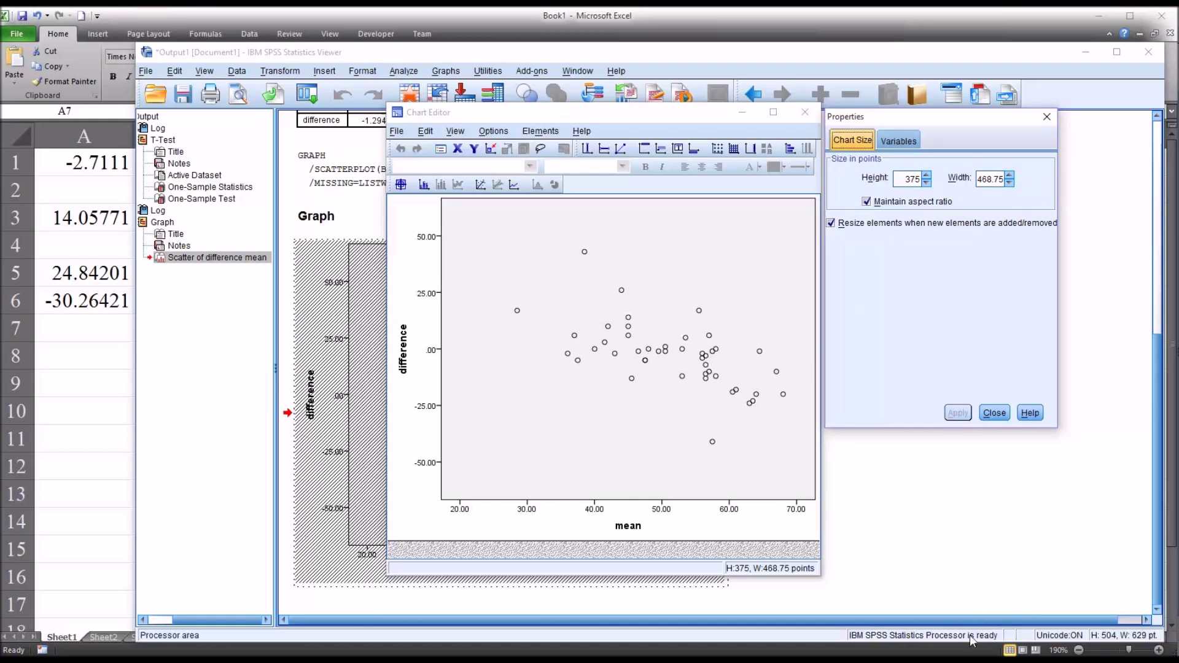
click(688, 565)
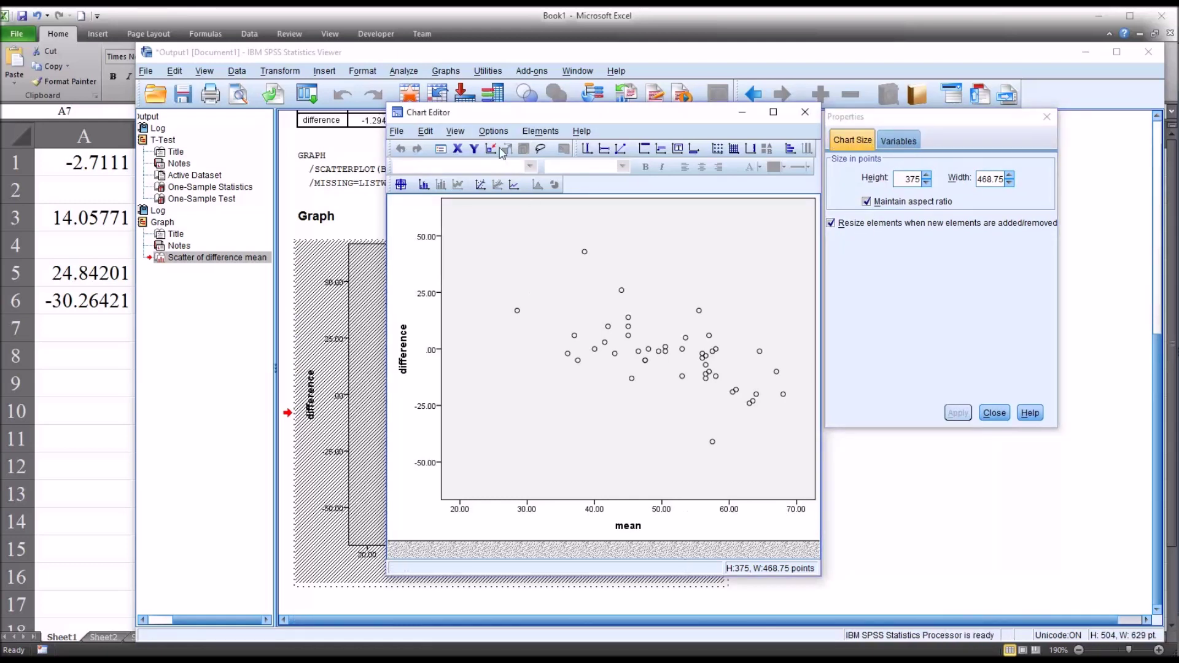
- Add a Y-axis reference line to the scatterplot at the mean difference, position -2.7111
click(495, 132)
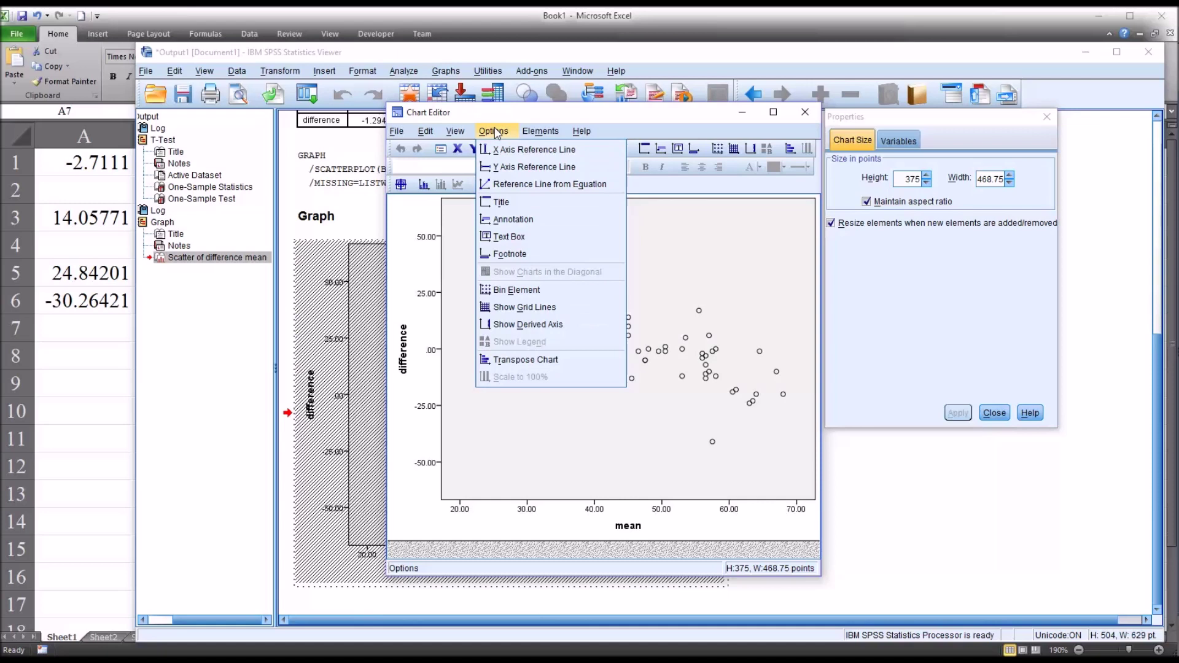
click(538, 167)
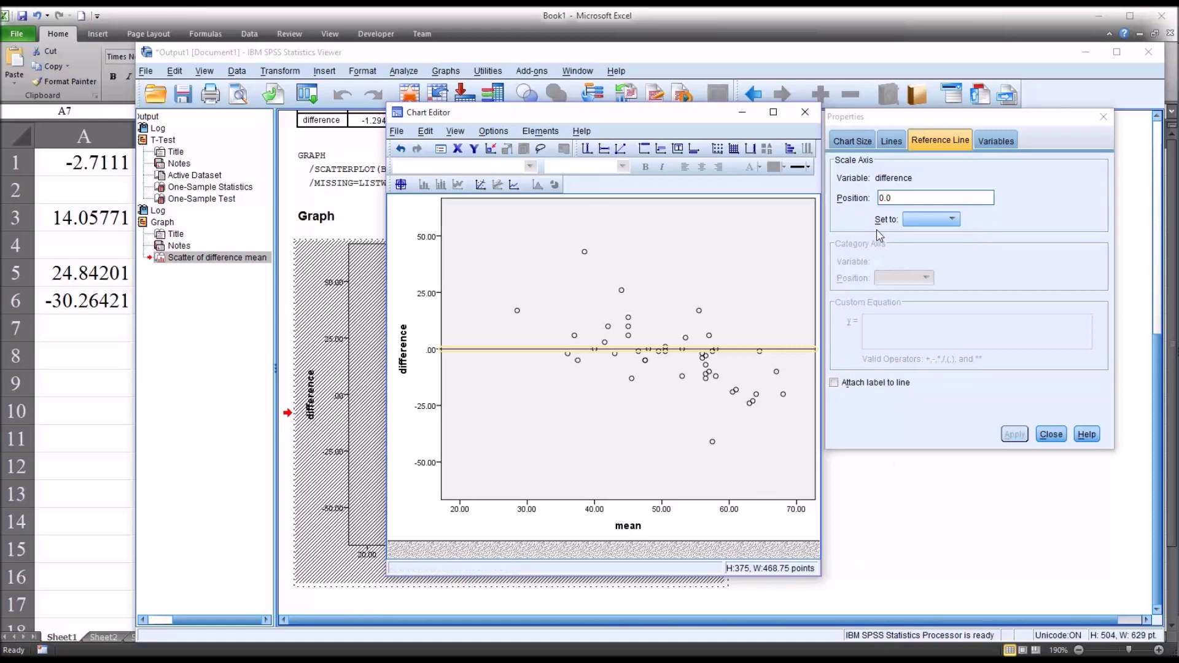
drag(896, 198, 878, 198)
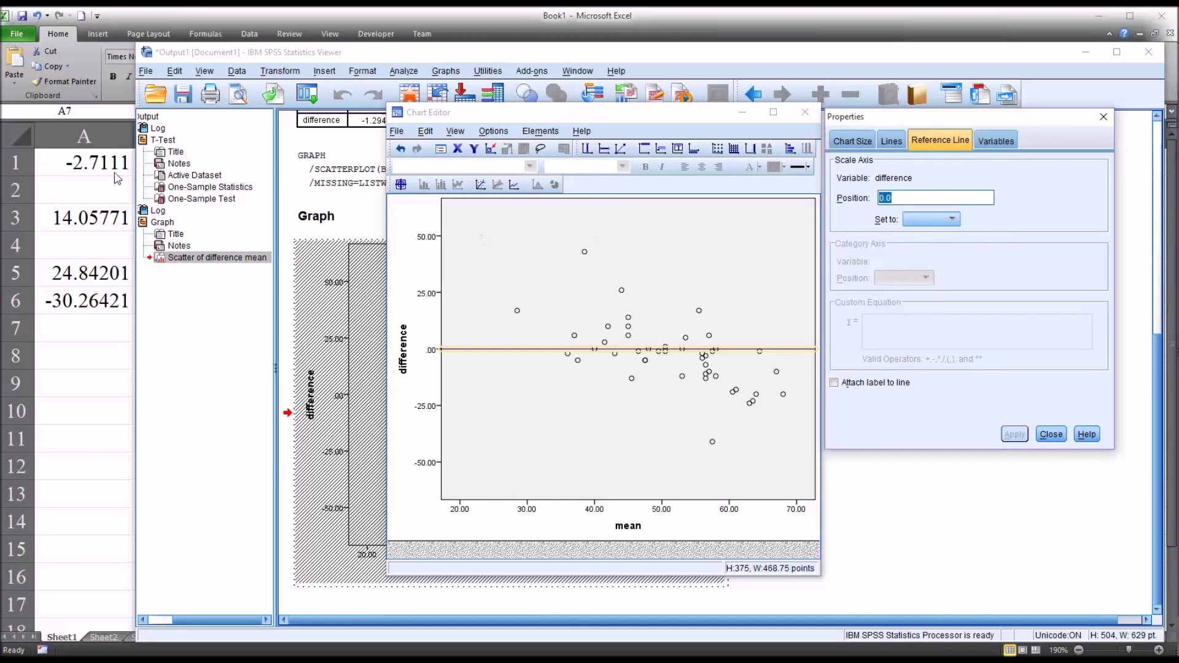
text(-2.7111)
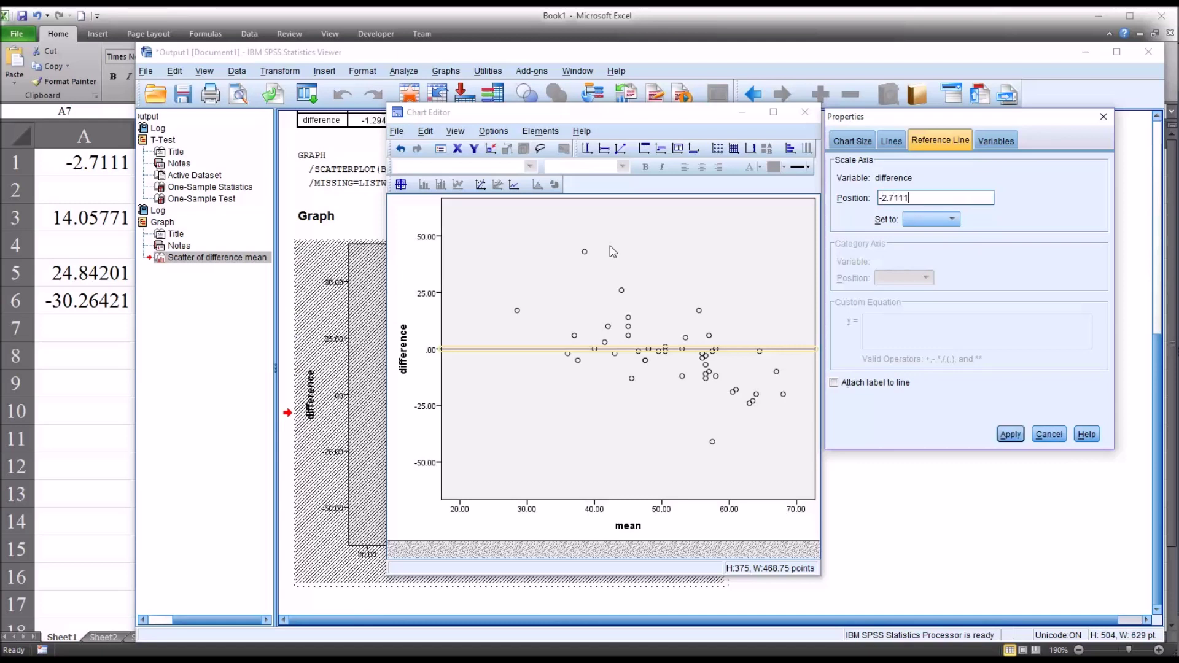
click(1010, 434)
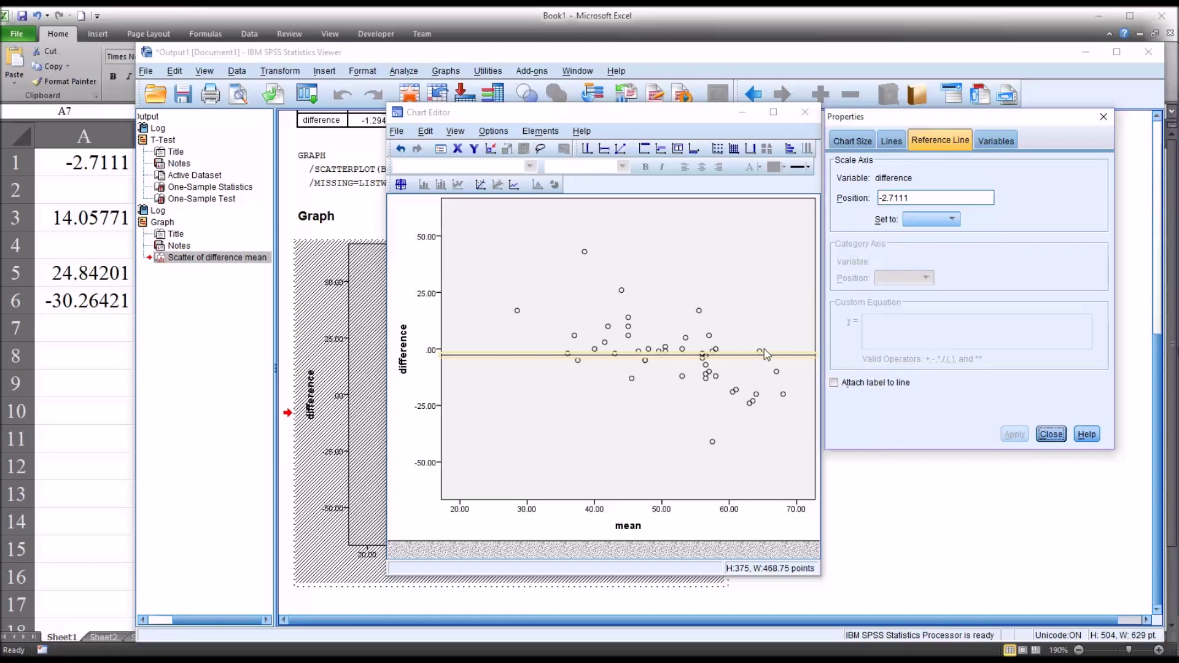
- Format the mean difference reference line with weight 2.5 and red color (239, 51, 56)
click(891, 142)
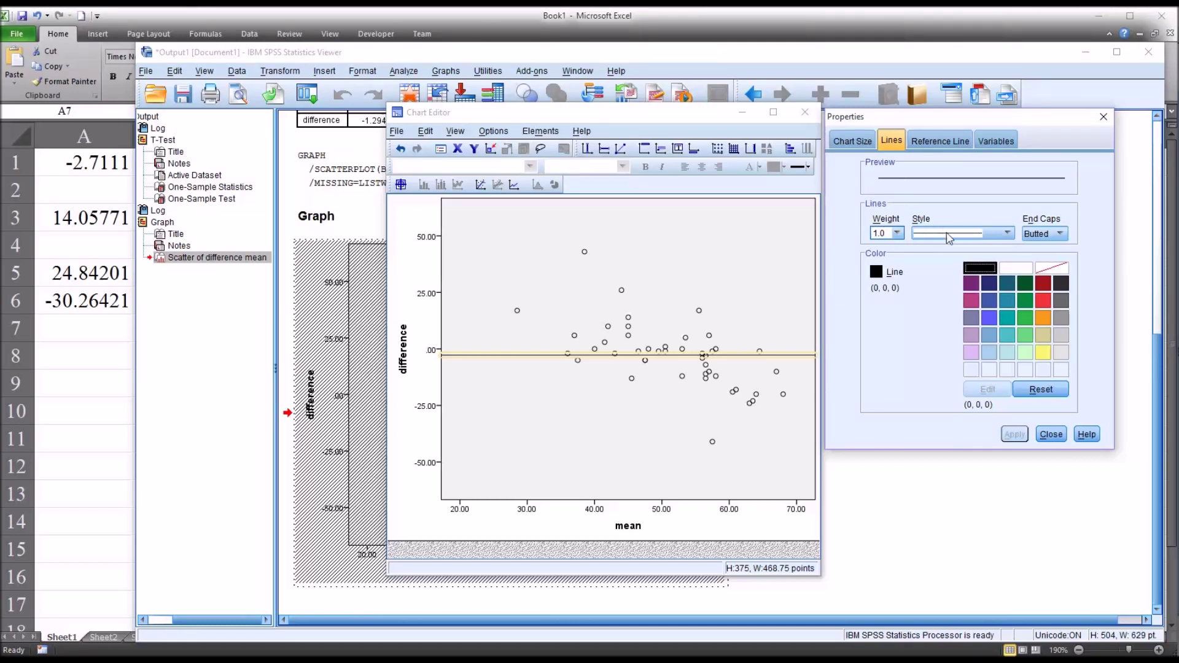
click(897, 234)
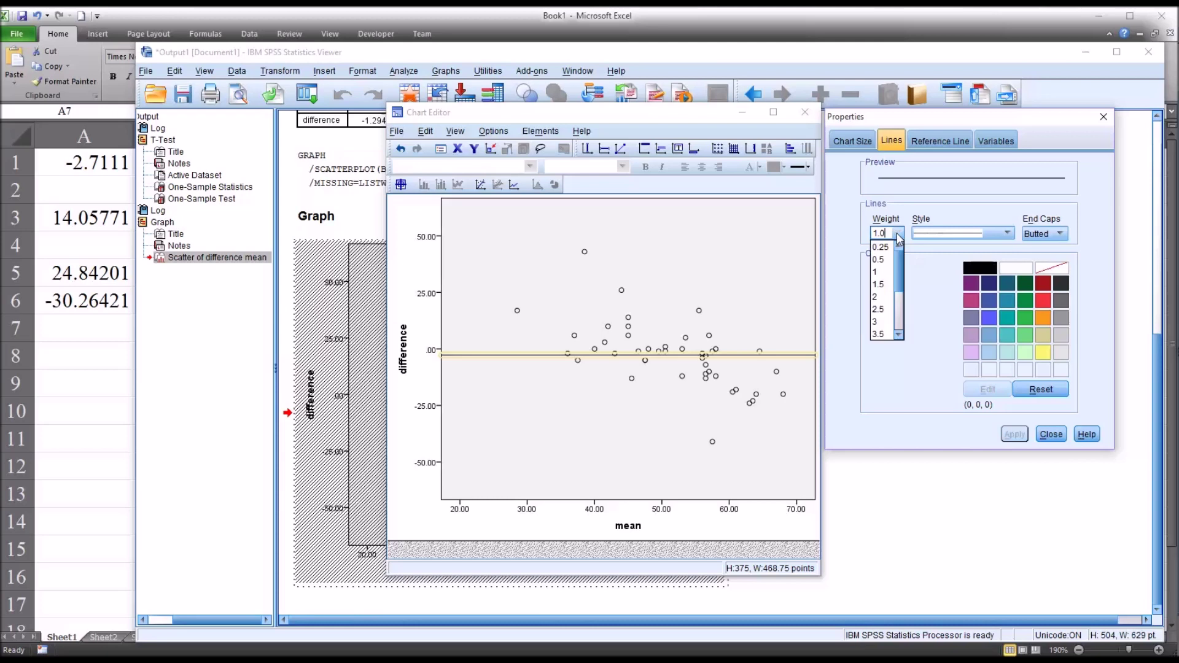
click(883, 309)
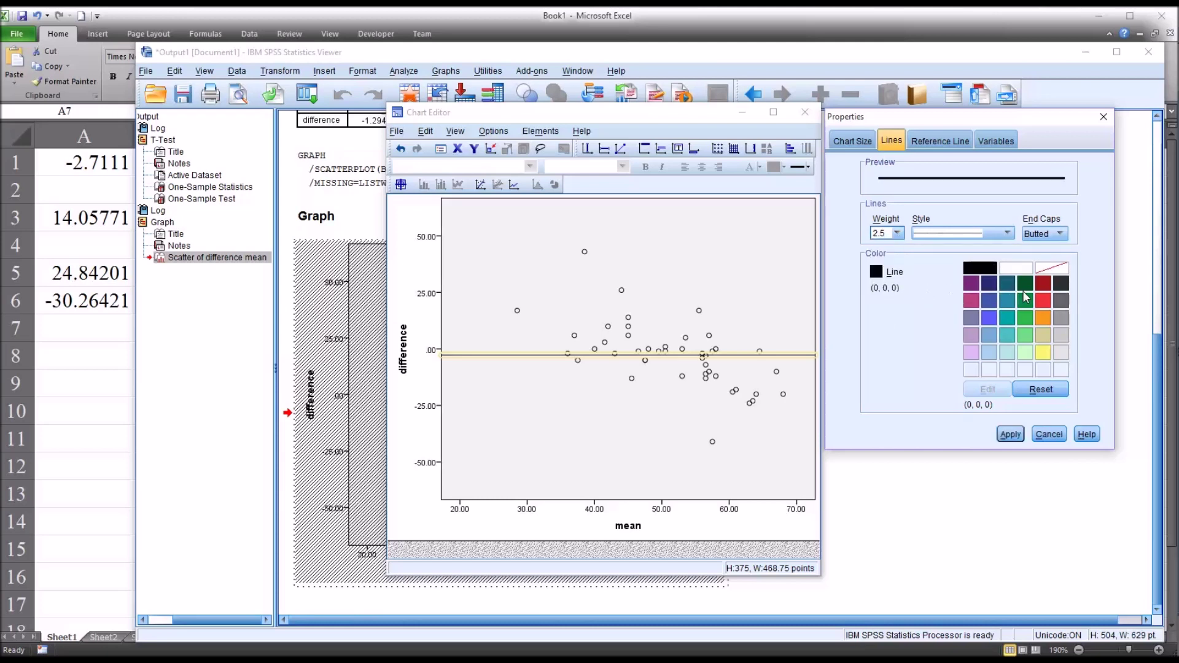
click(1042, 300)
click(1010, 434)
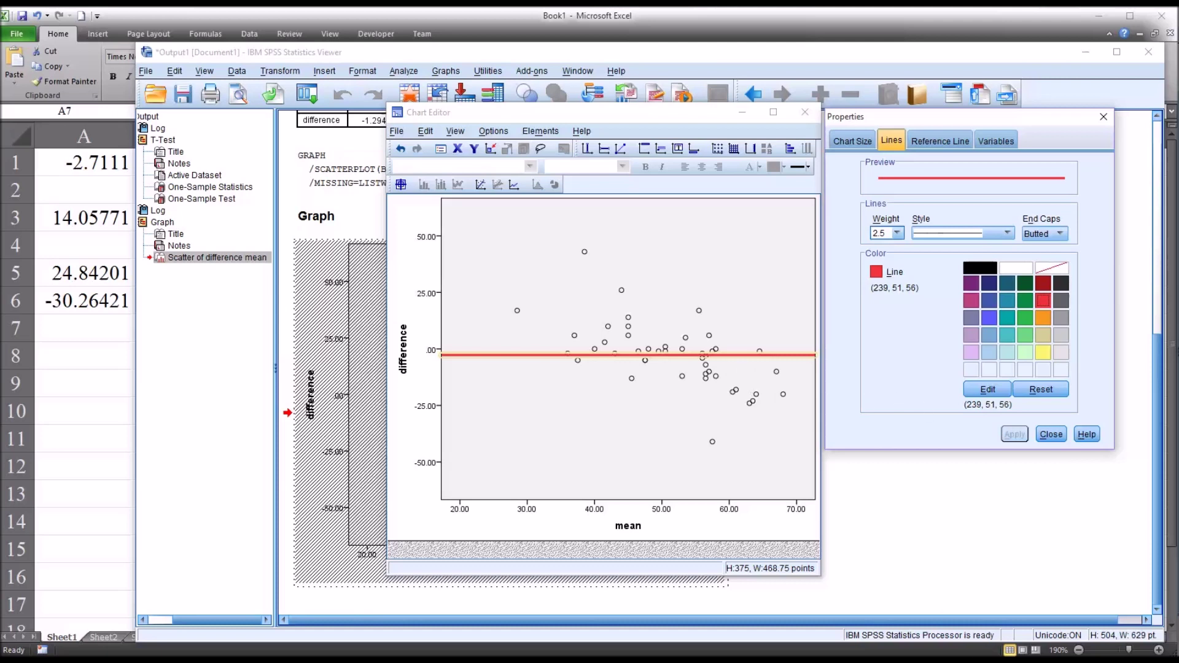
- Add a second Y-axis reference line at the upper limit of agreement, position 24.84201
click(605, 150)
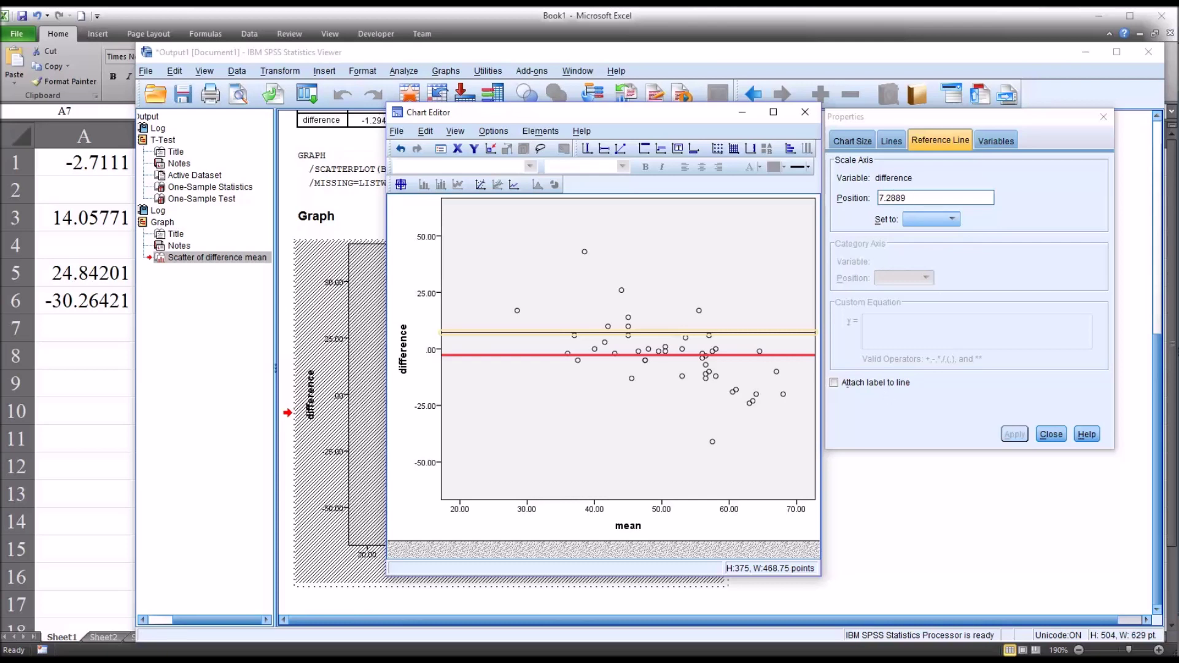
drag(905, 197, 867, 215)
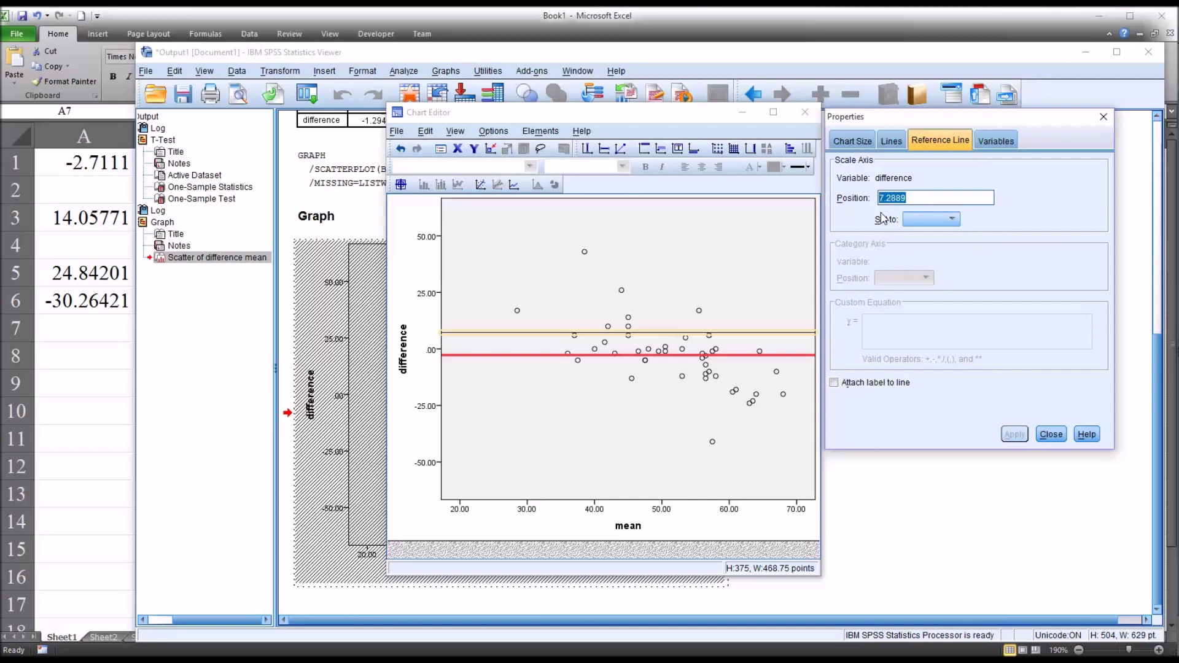
text(24.84201)
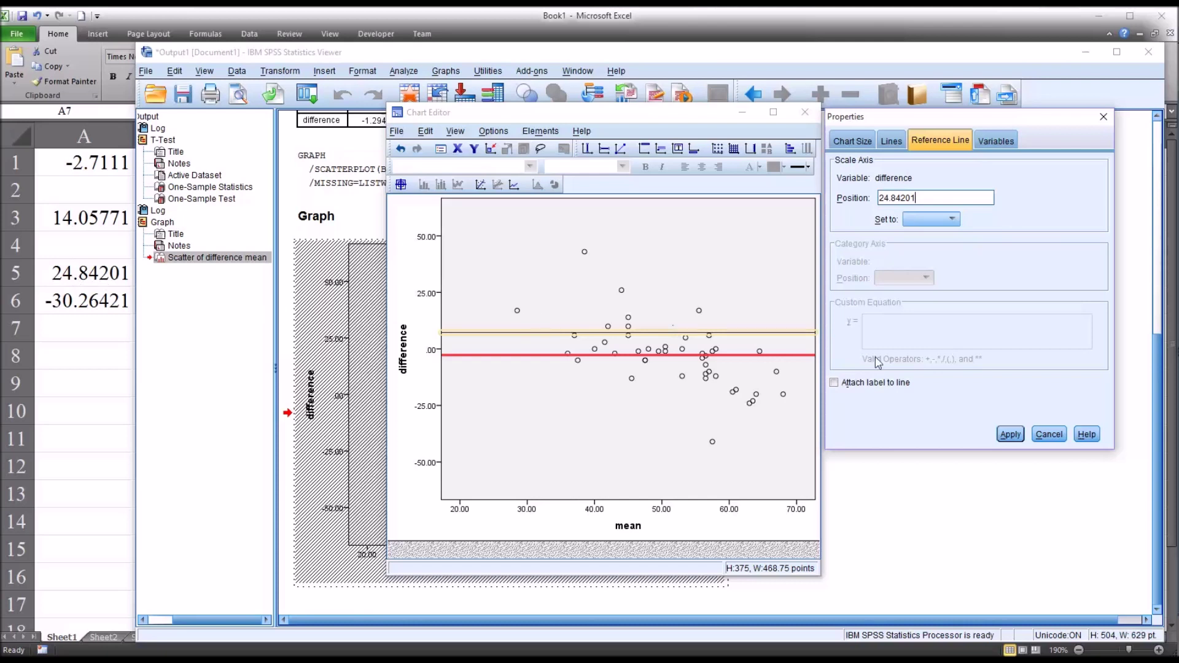
click(1010, 435)
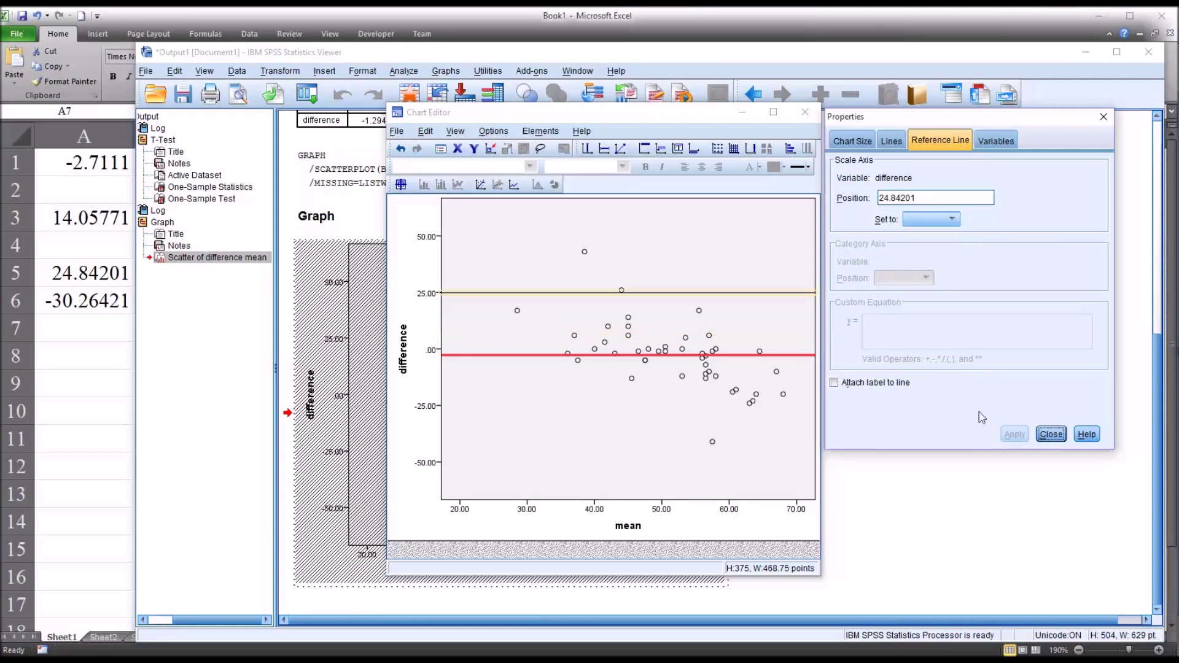
- Format the upper limit reference line with weight 2.5 and light green color (112, 220, 132)
click(892, 141)
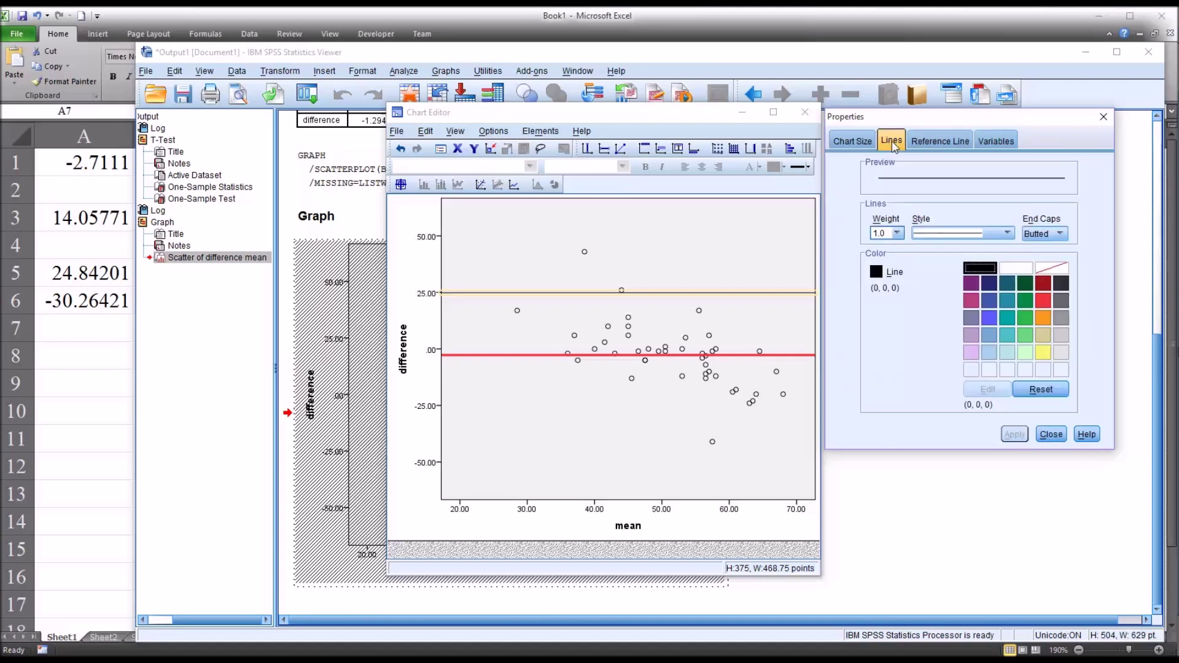
click(898, 234)
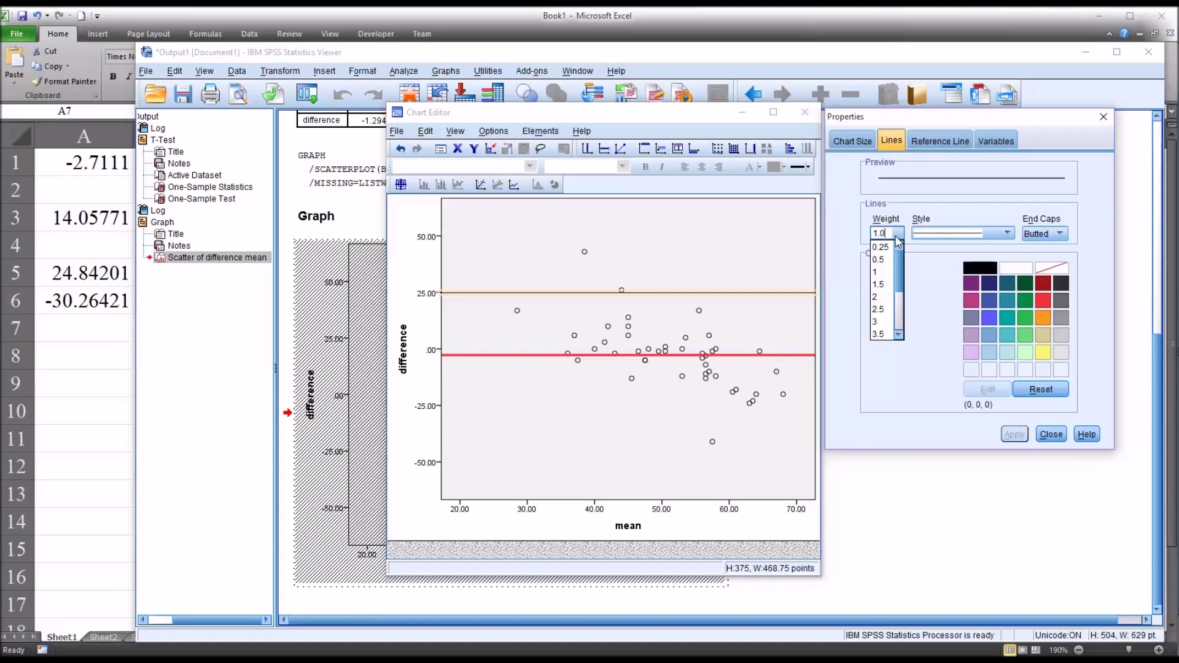
click(884, 313)
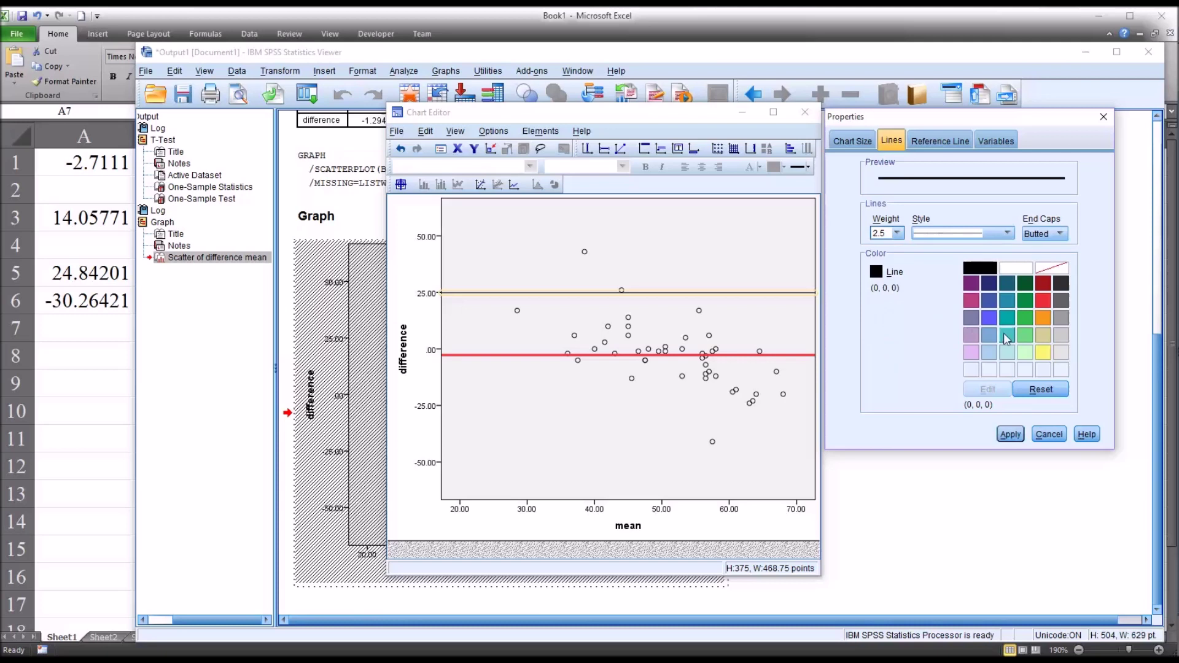
click(1025, 337)
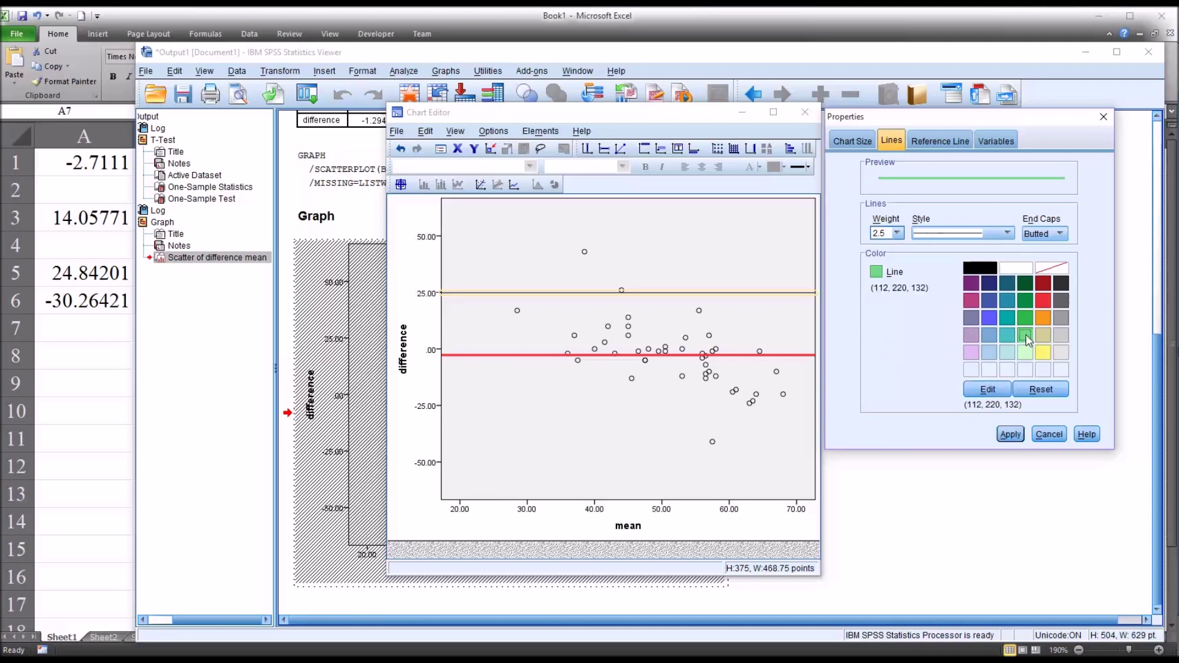
click(1010, 434)
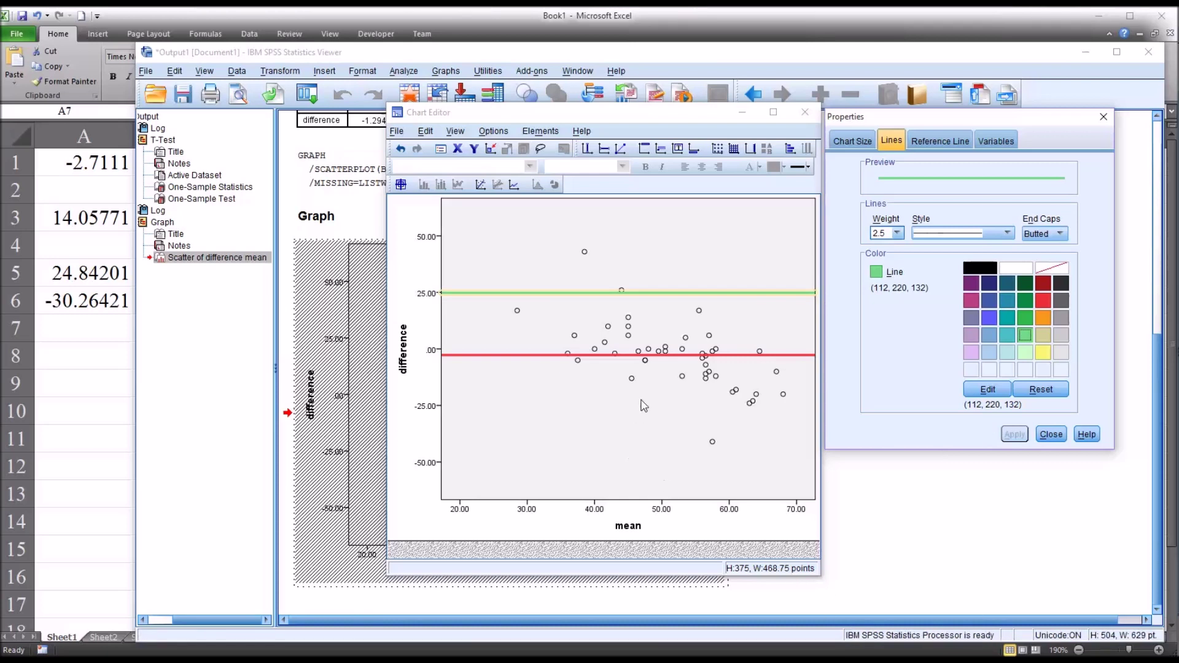
- Add a third Y-axis reference line to the scatterplot at the lower limit of agreement, position -30.26421
click(605, 153)
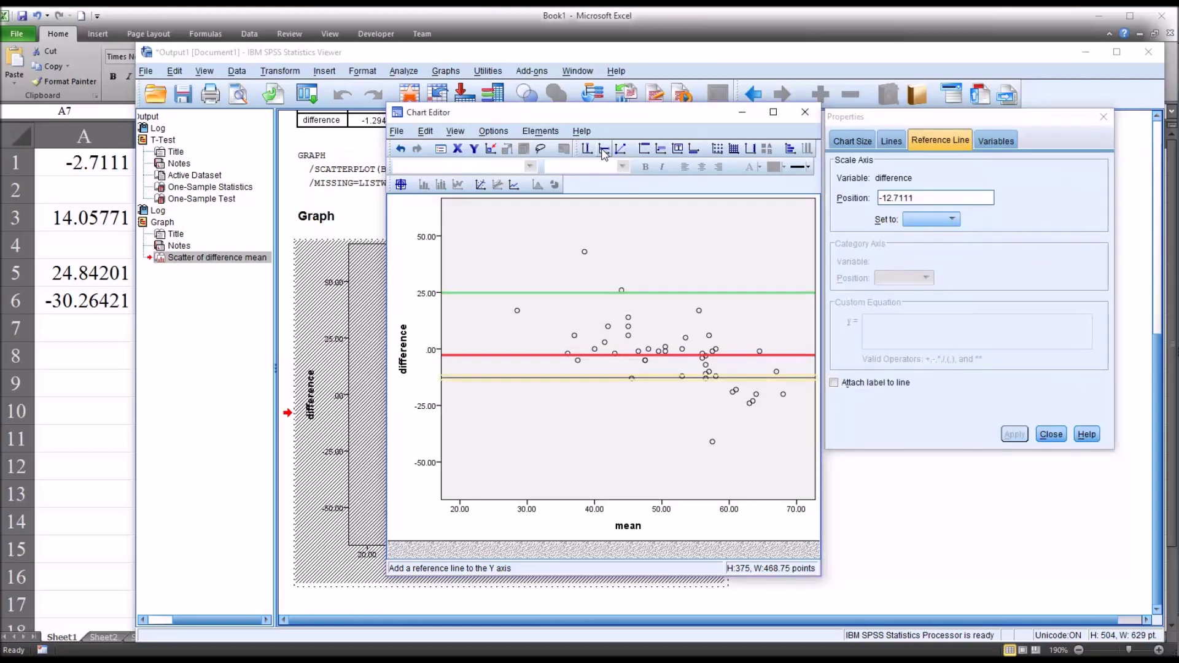
drag(915, 199, 876, 199)
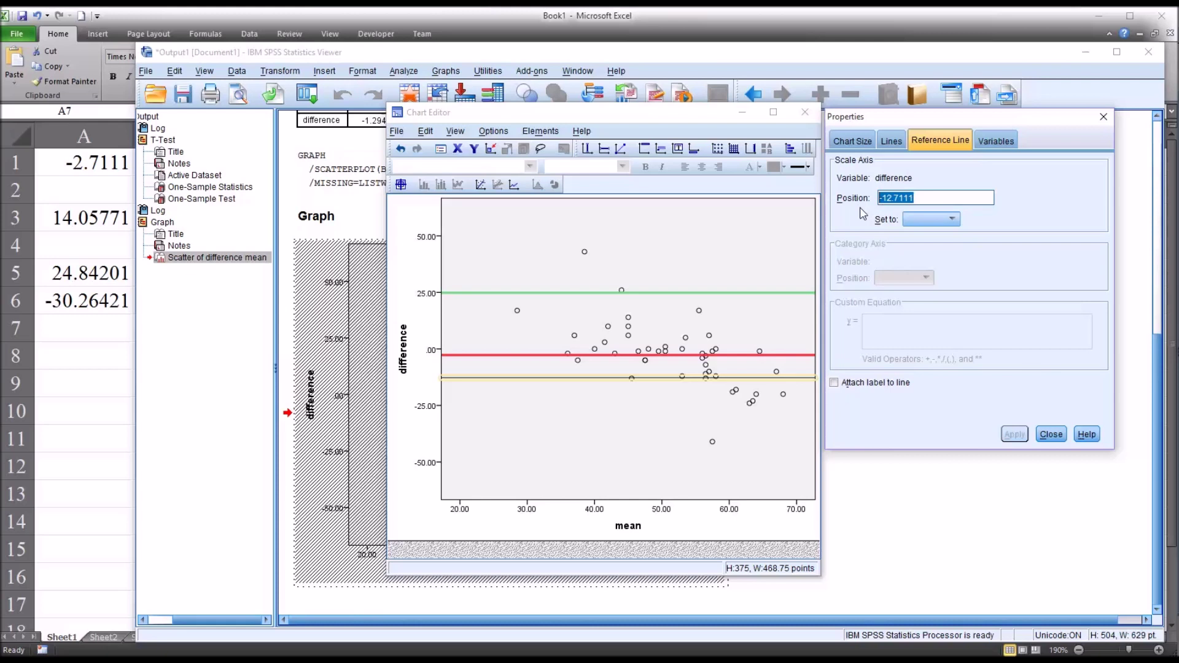
text(-30)
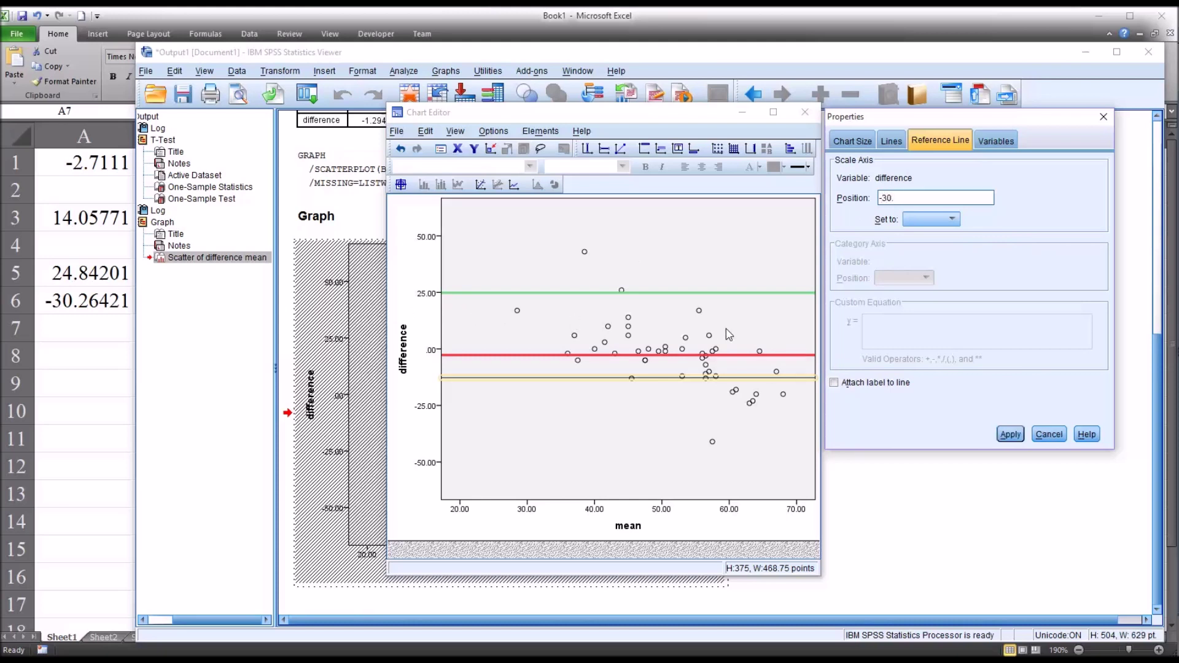
text(.26421)
click(1006, 434)
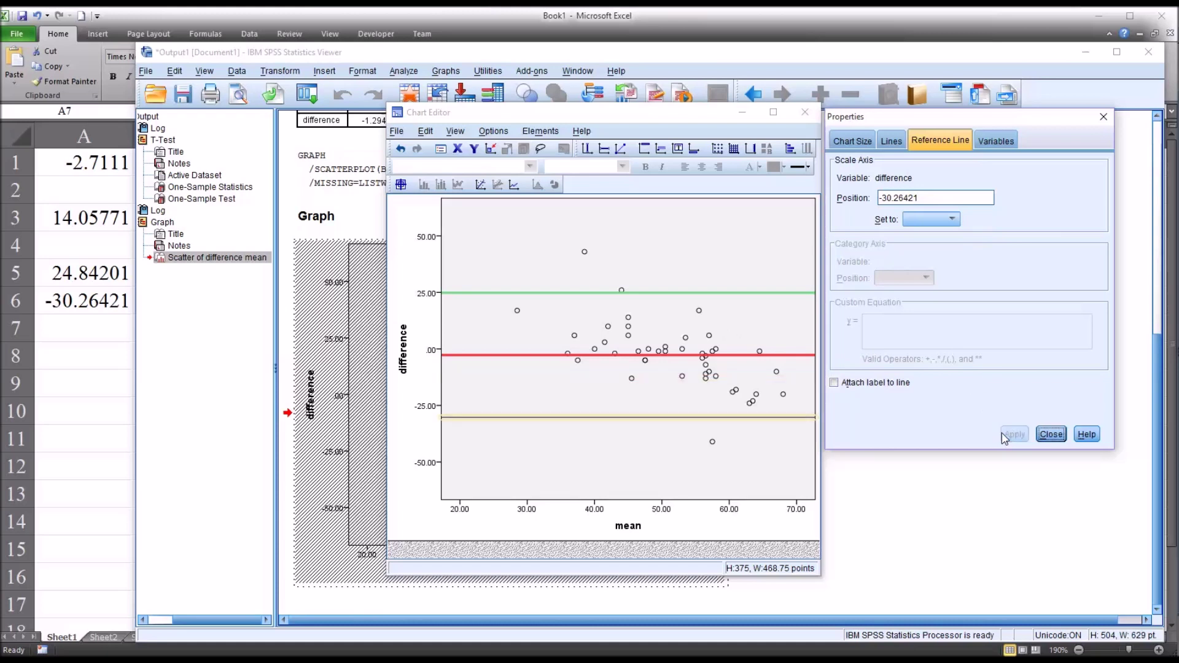
- Format the lower limit reference line with weight 2.5 and light green color (112, 220, 132), and close the properties
click(891, 140)
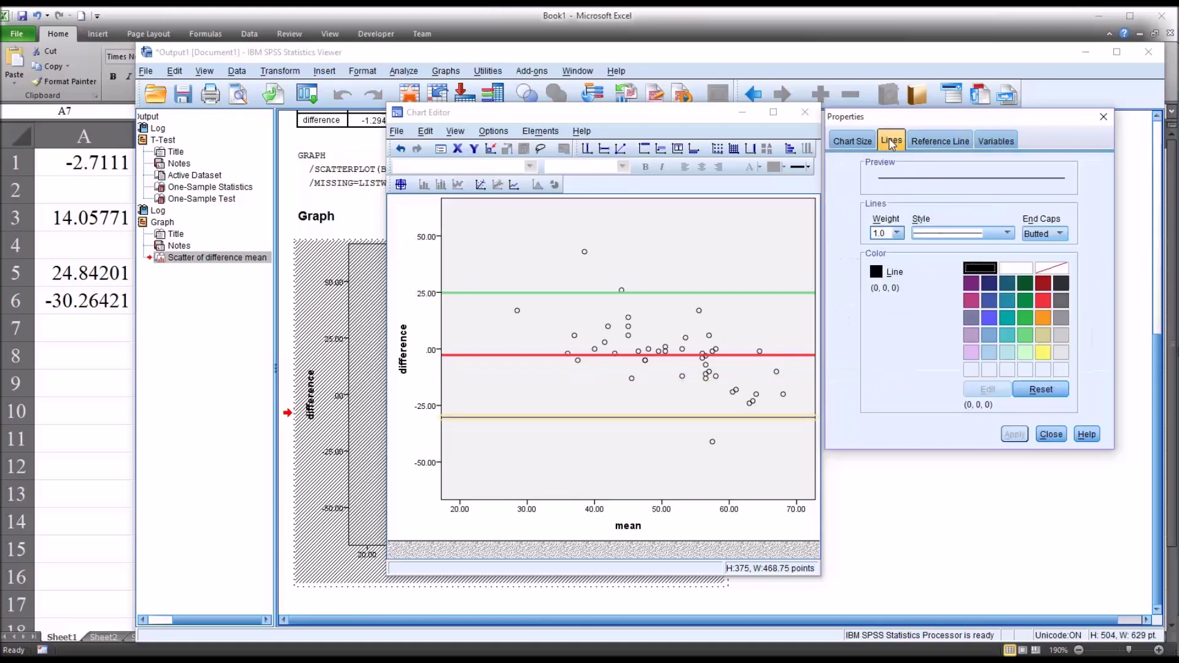
click(897, 233)
click(880, 309)
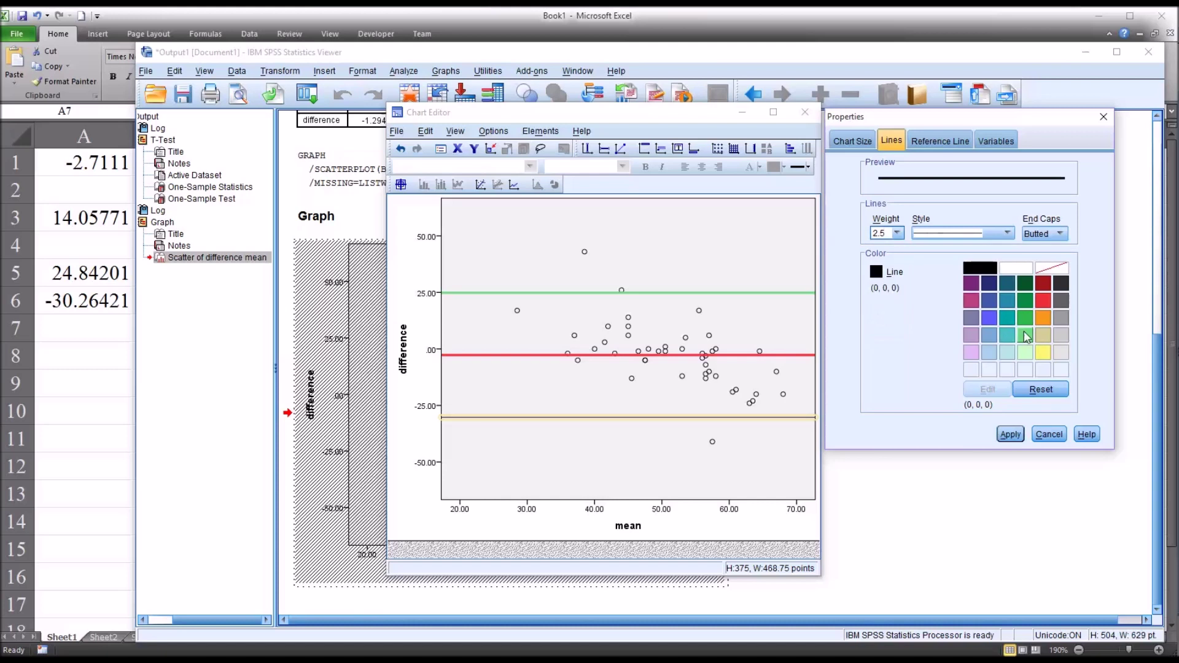
click(1024, 335)
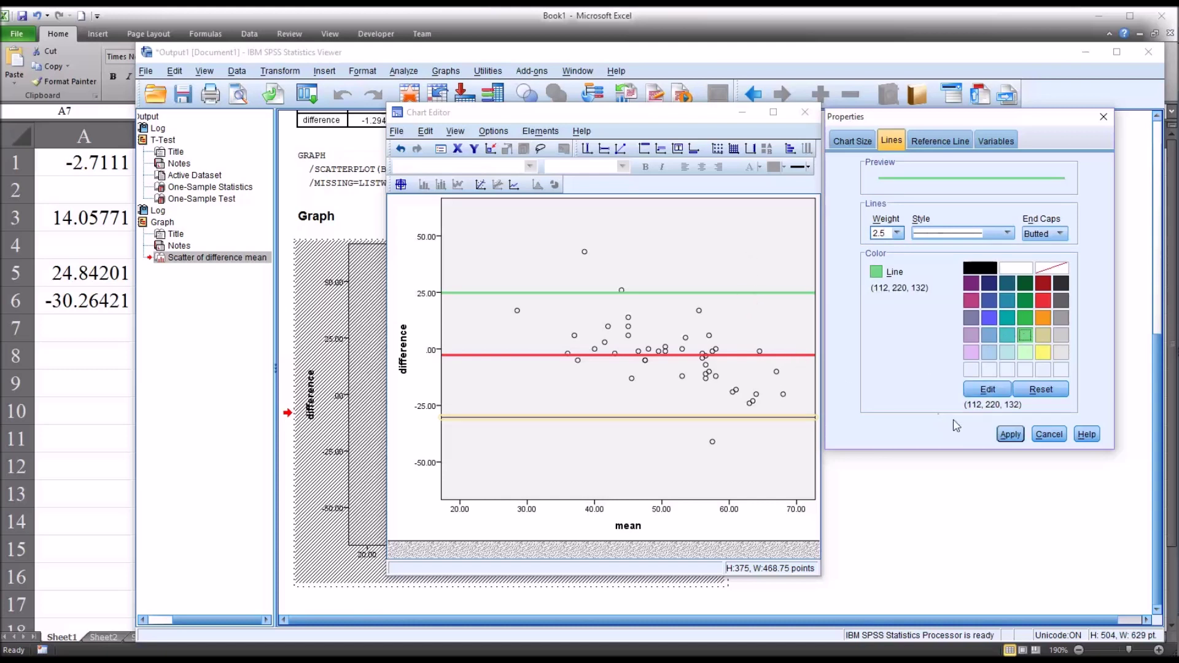
click(1010, 435)
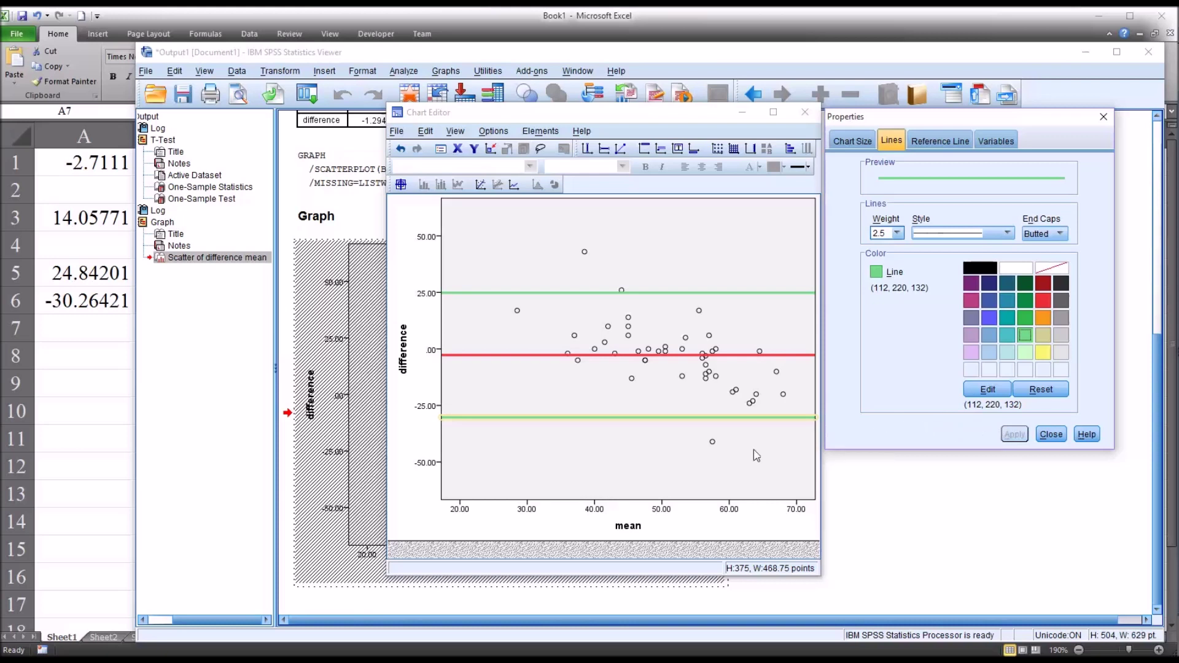
click(706, 462)
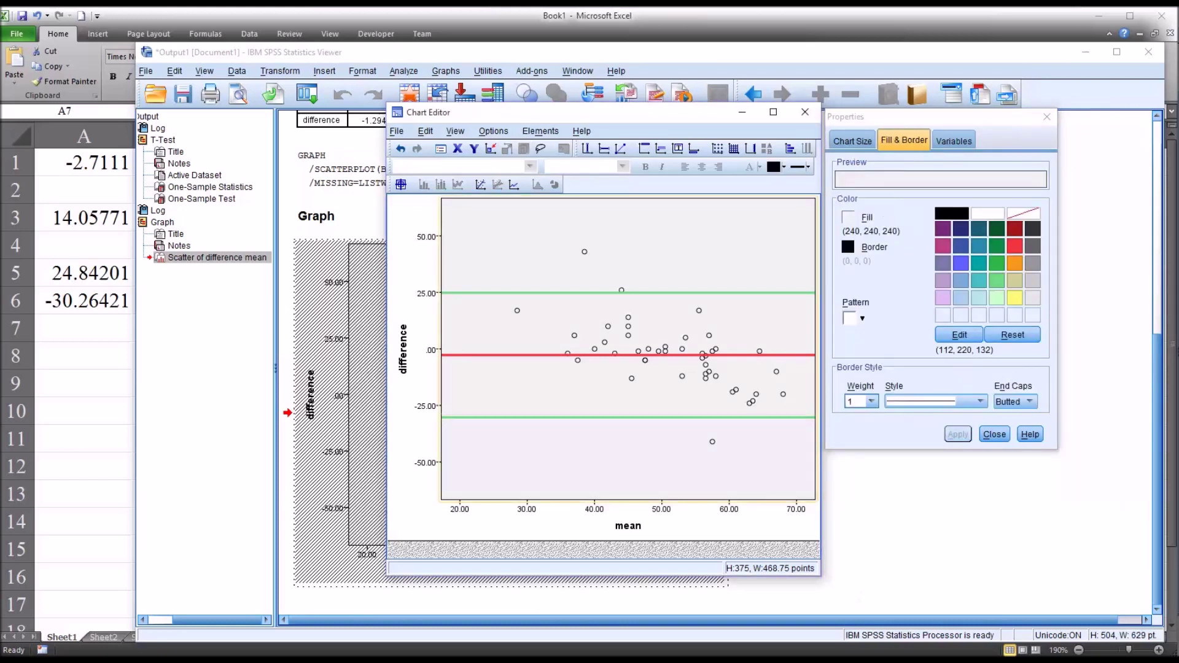
click(1047, 116)
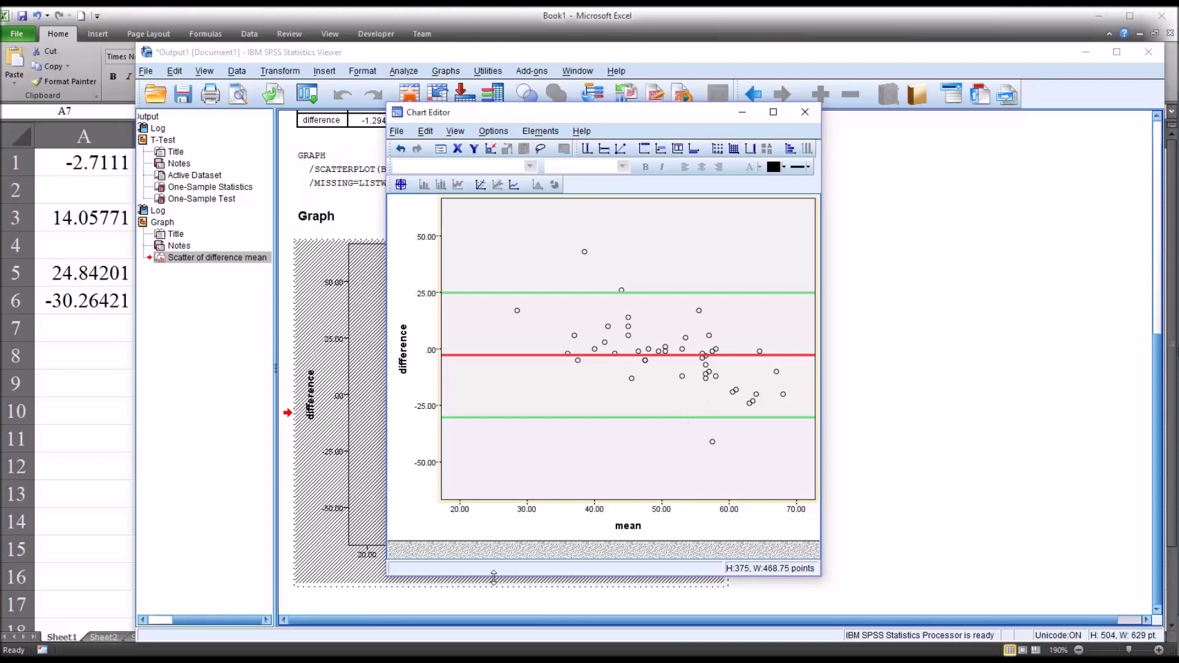
- Run a linear regression on the Bland-Altman Plot dataset with difference as dependent and mean as independent variable, and review its output tables
mouse_move(375, 661)
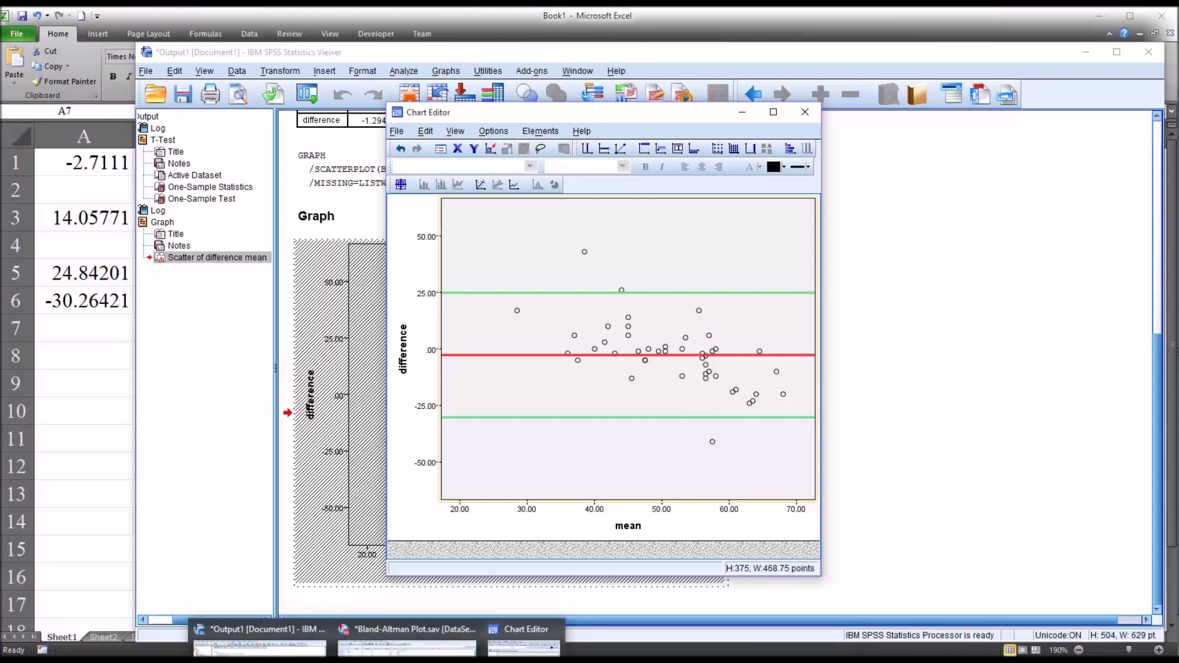
click(406, 642)
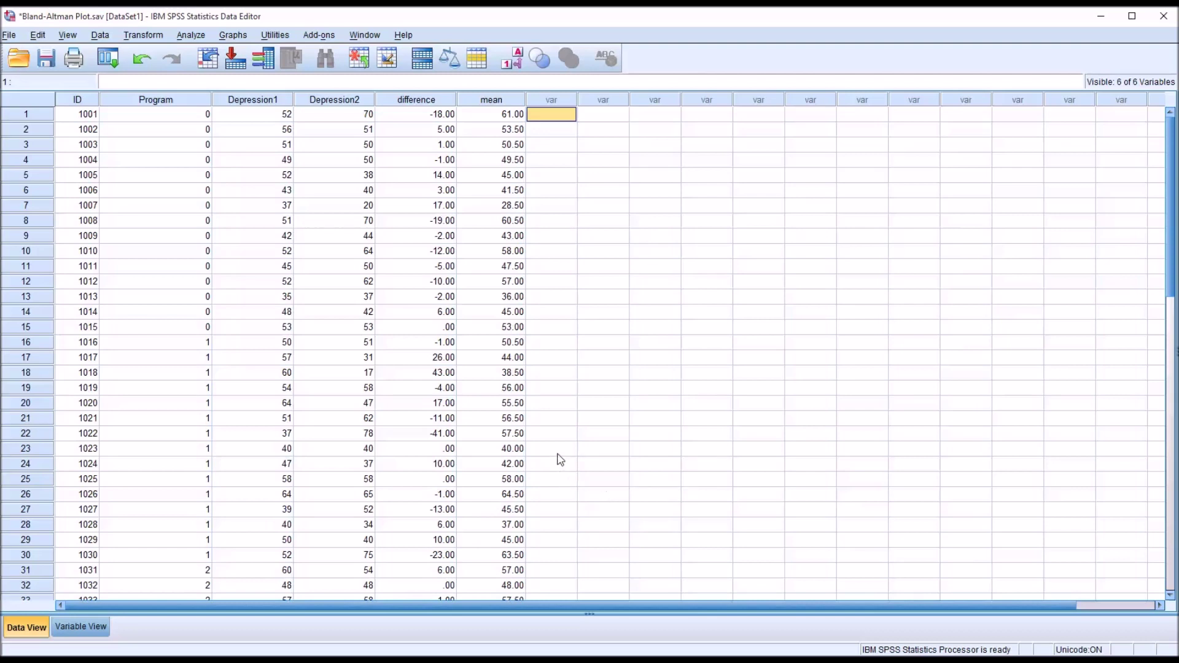
click(188, 36)
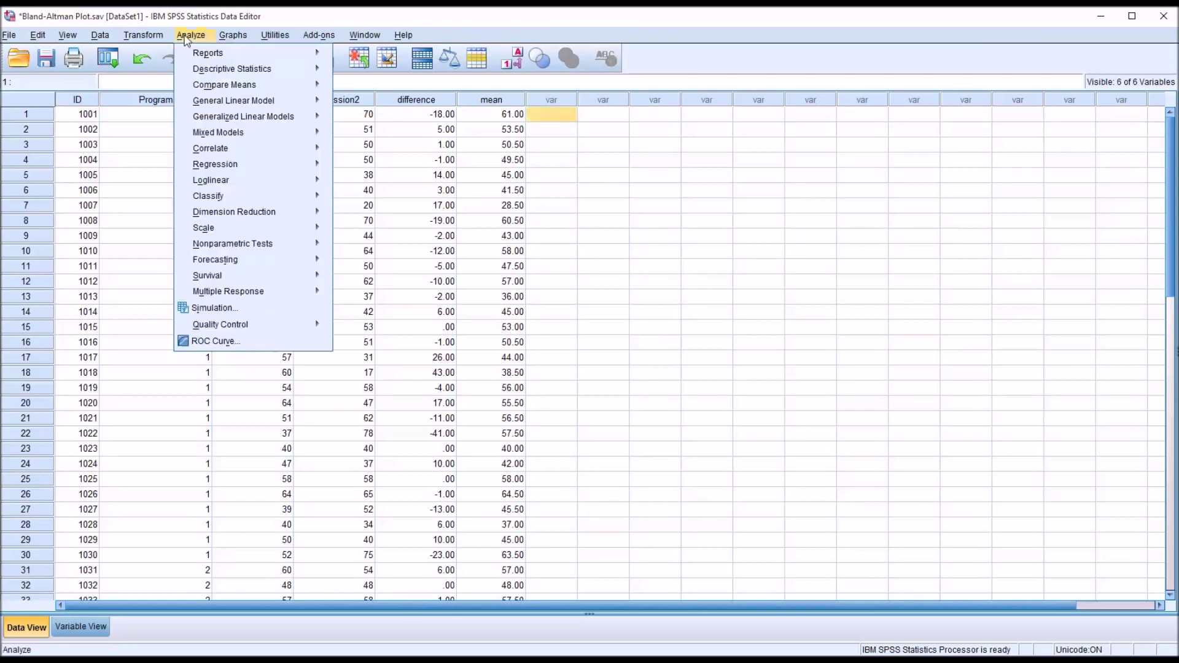
mouse_move(258, 166)
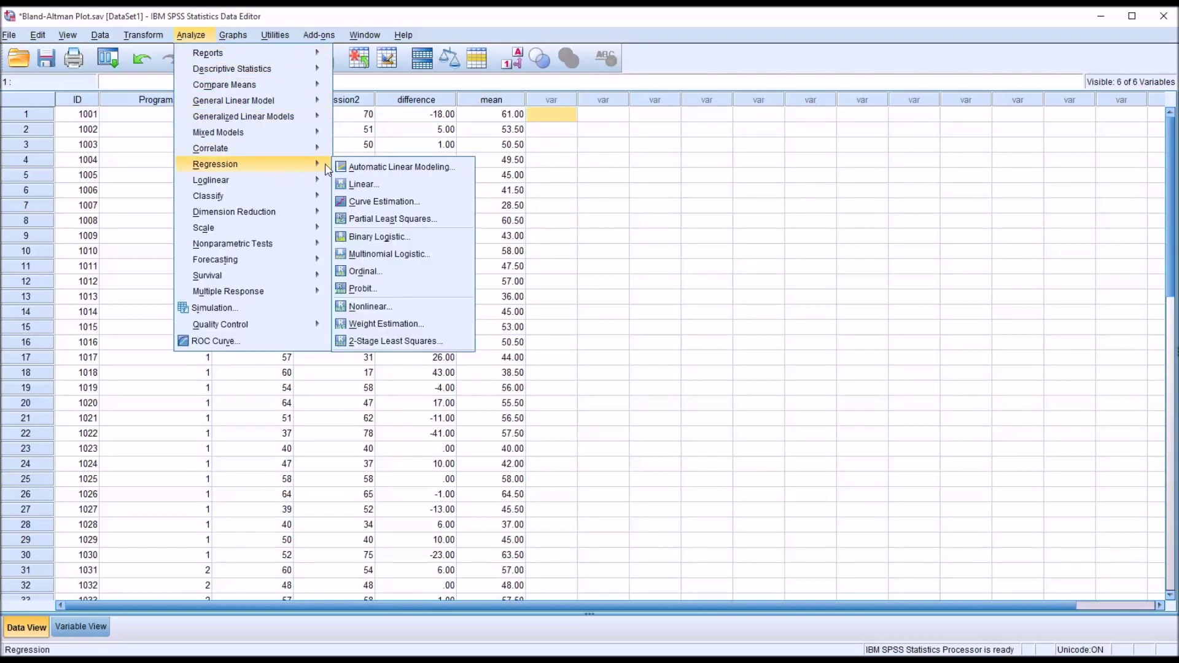
click(356, 185)
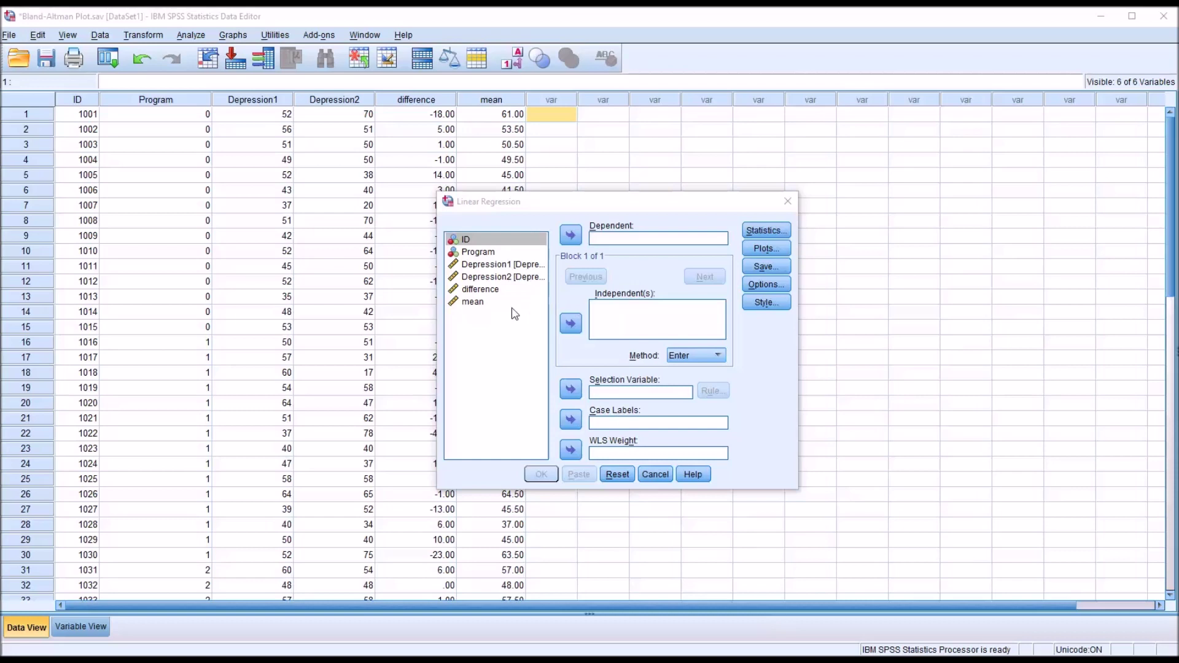
drag(482, 293, 608, 239)
drag(476, 290, 619, 317)
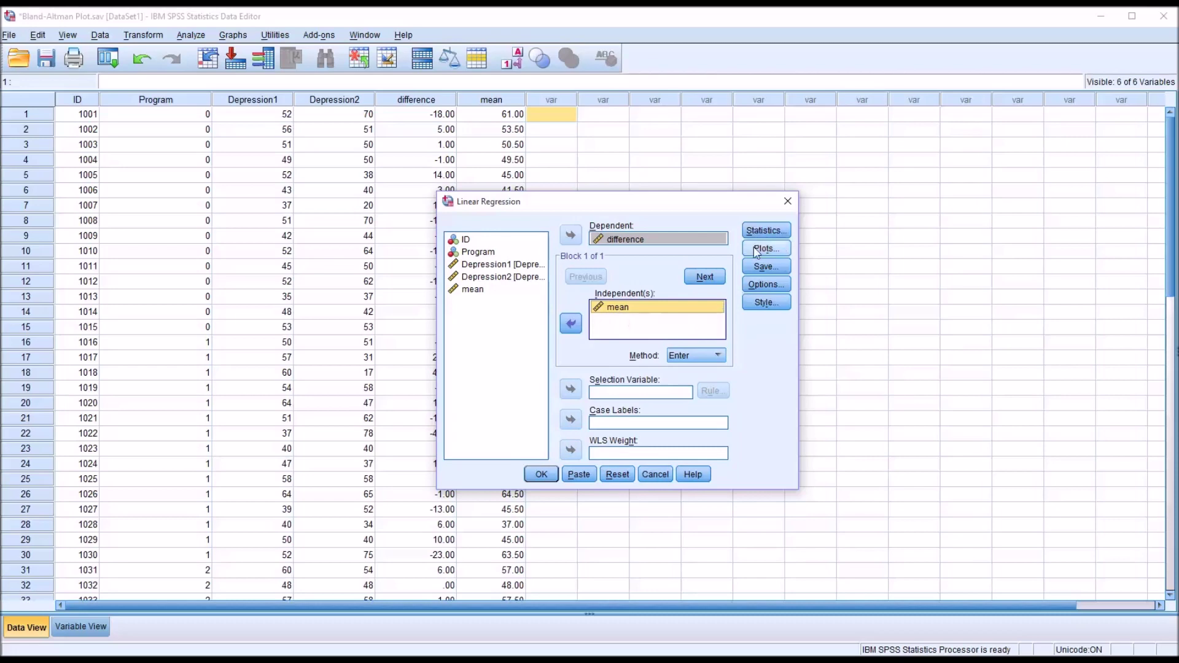
click(541, 474)
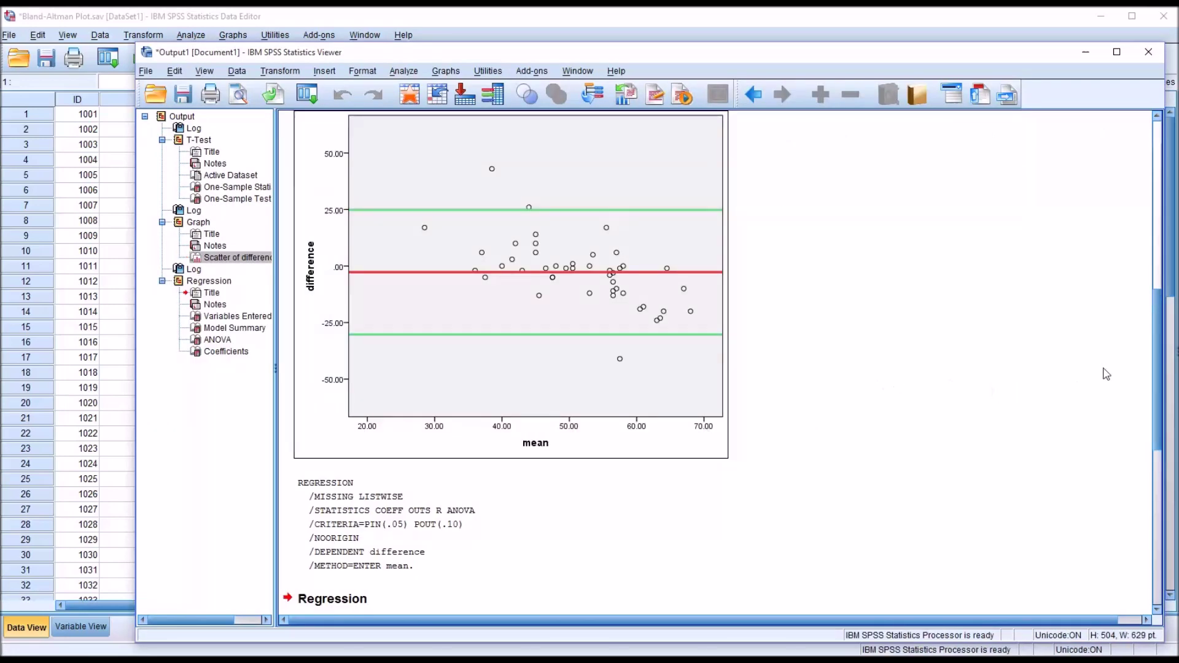
scroll(1160, 371, down, 1)
drag(1160, 370, 1144, 516)
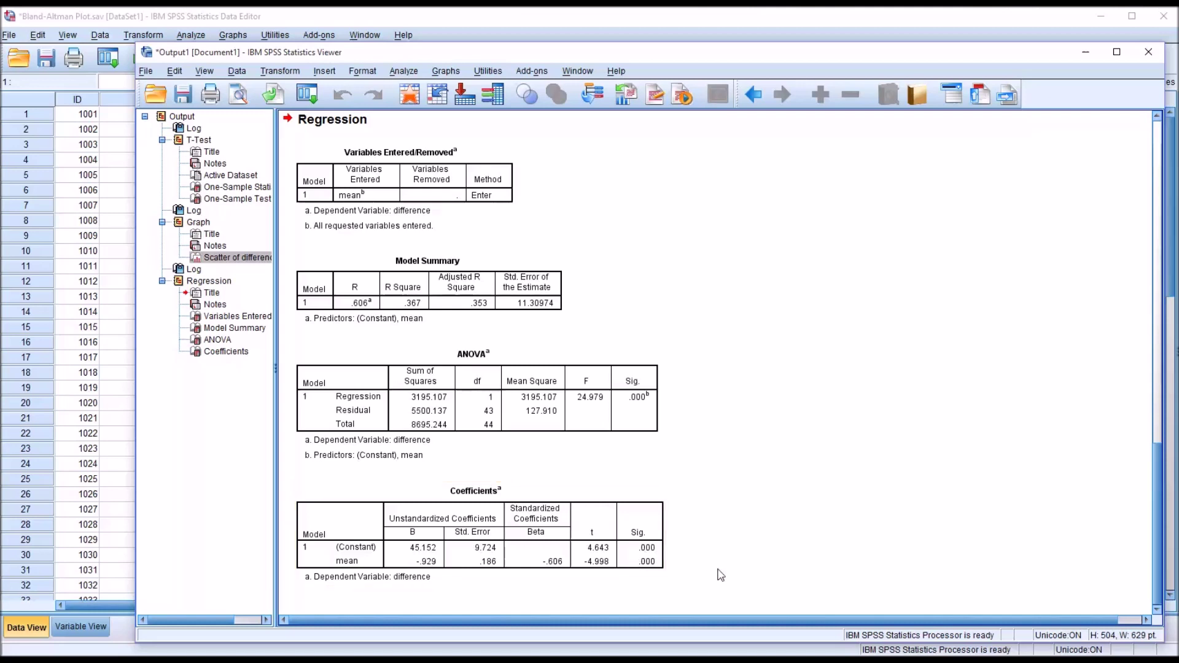
click(833, 611)
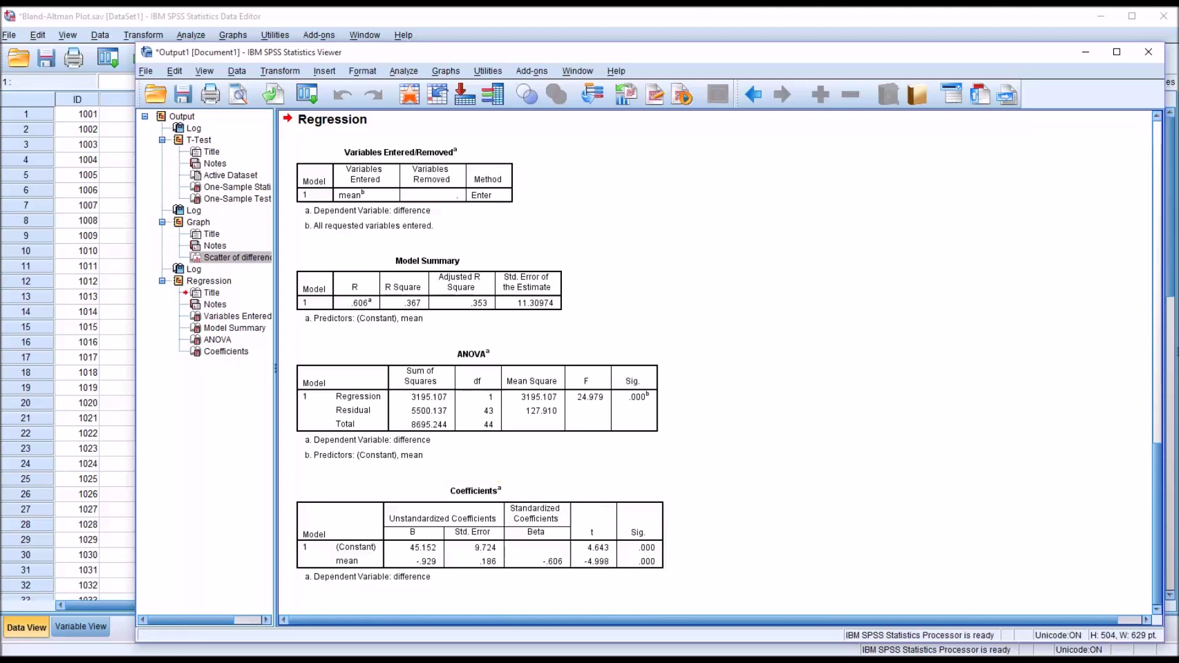